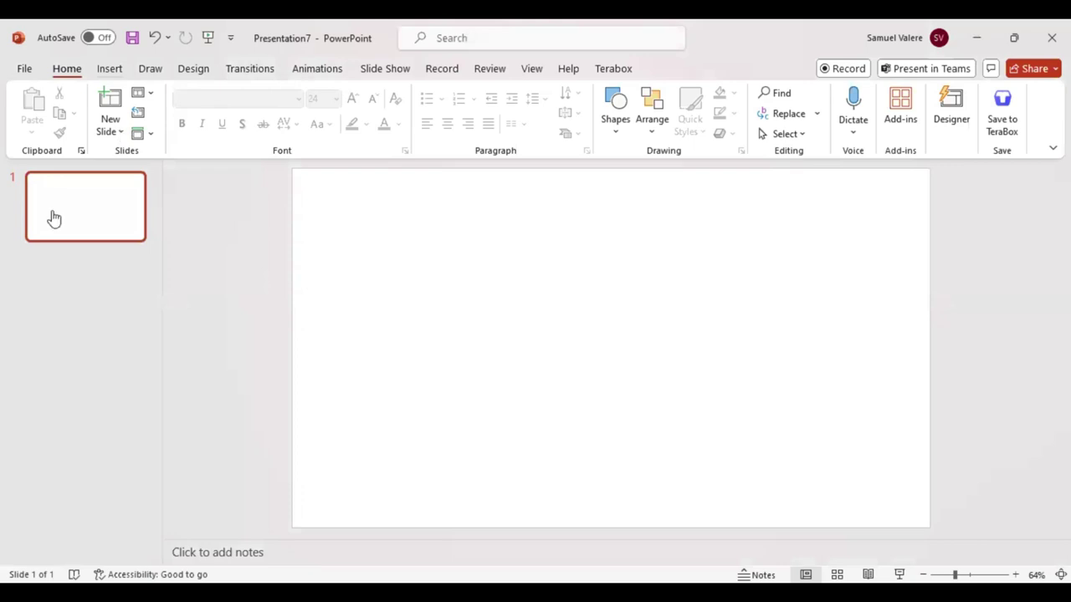
- Paste the skull coffee-cup picture, enlarge it and centre it on the slide
key(ctrl+v)
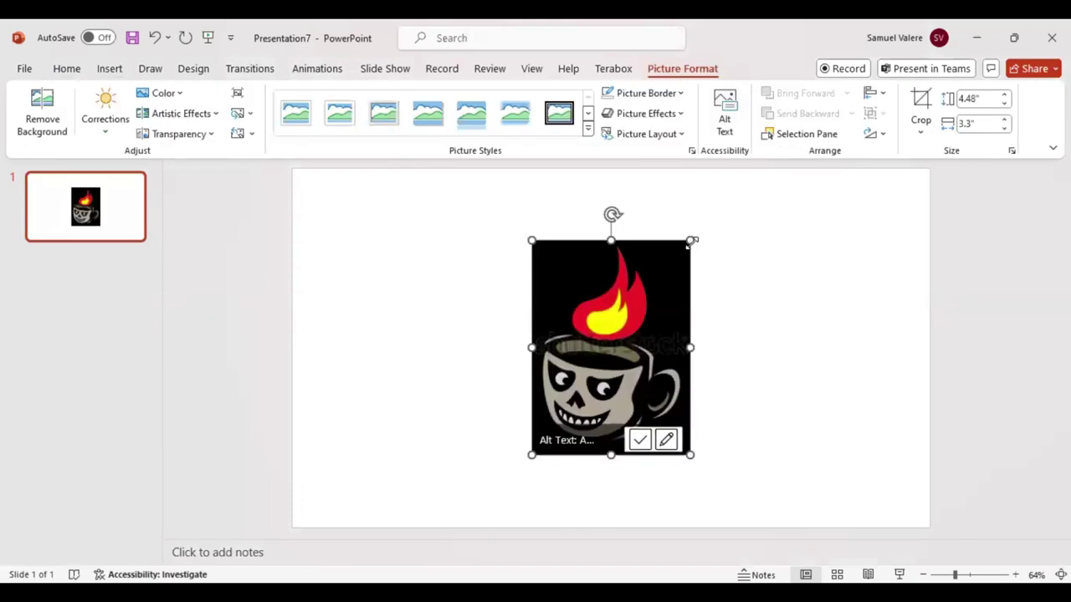
drag(691, 241, 751, 187)
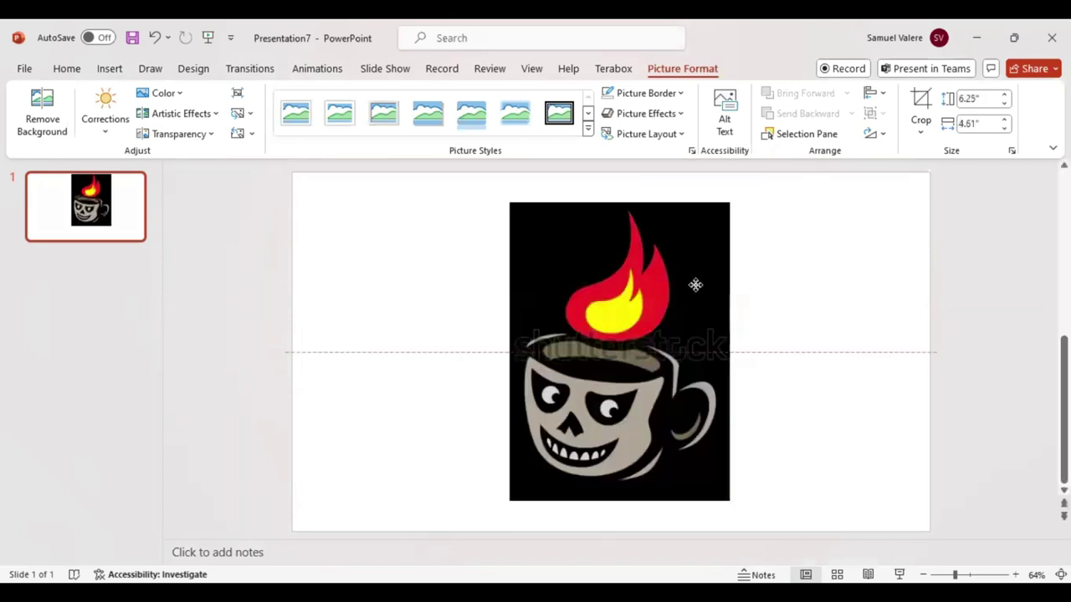
drag(692, 275, 690, 277)
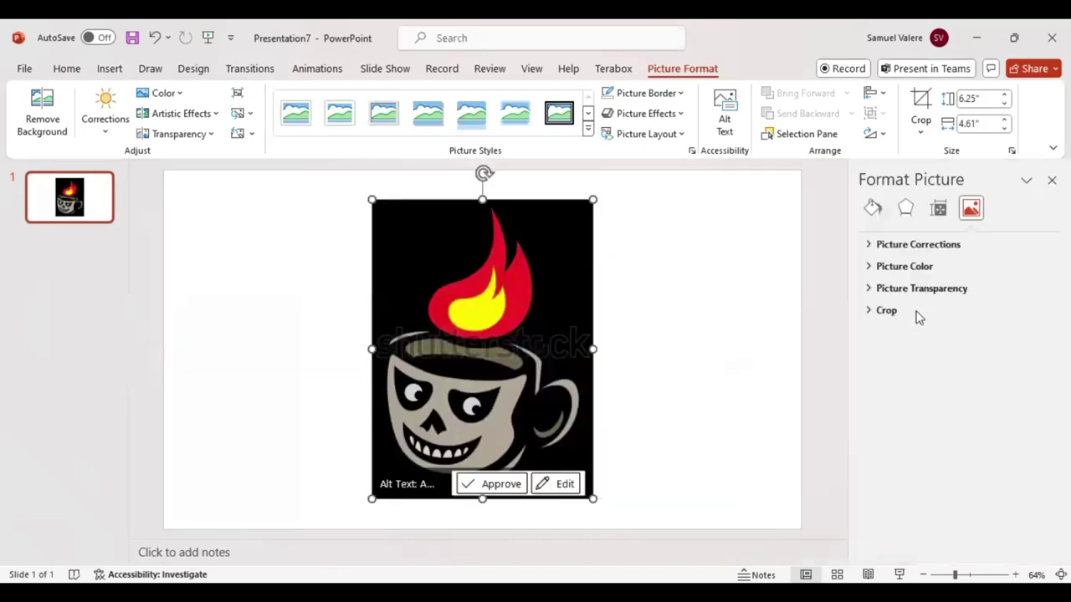
- Fade the picture to 79% transparency and deselect it
click(953, 335)
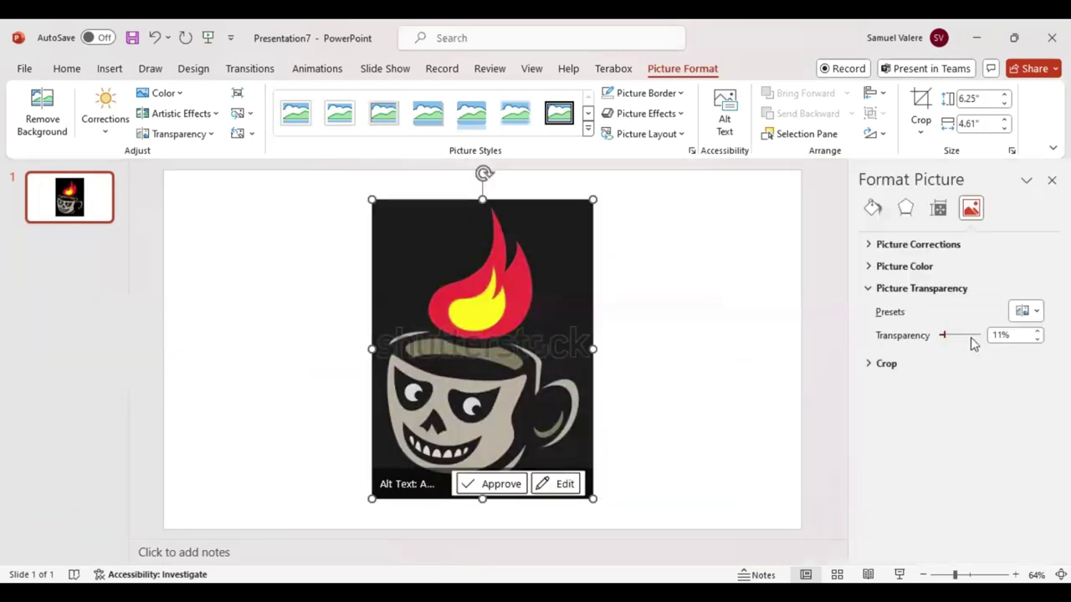
scroll(719, 372, up, 2)
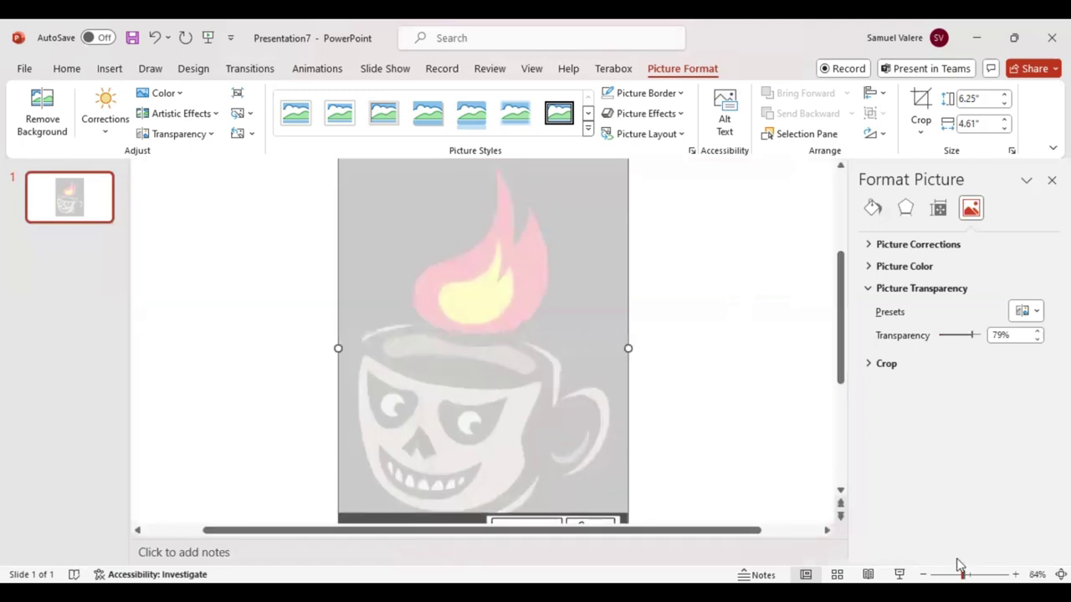
scroll(676, 356, down, 1)
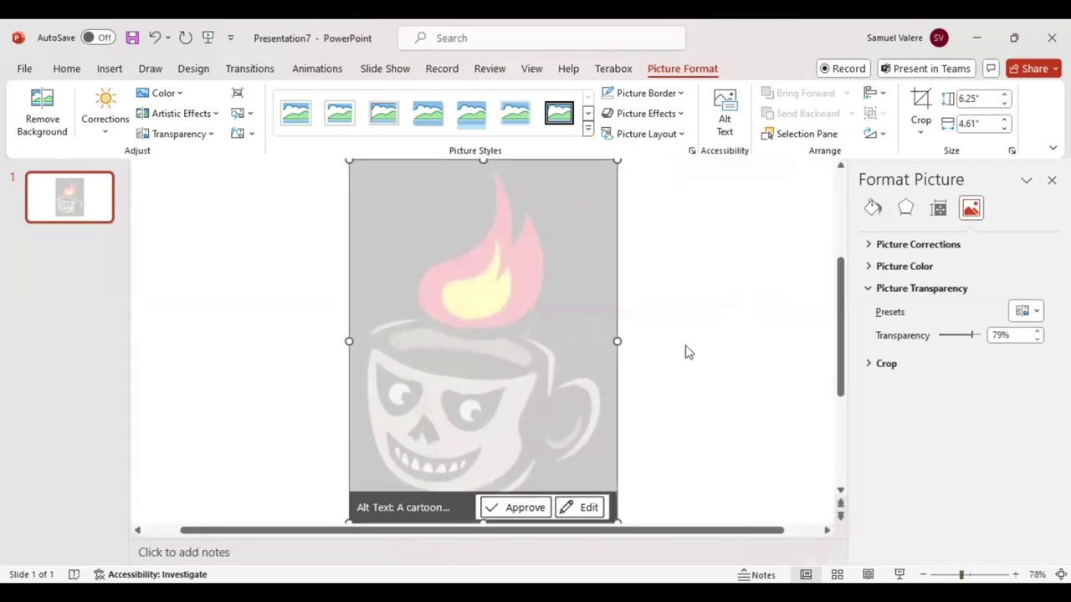
click(684, 350)
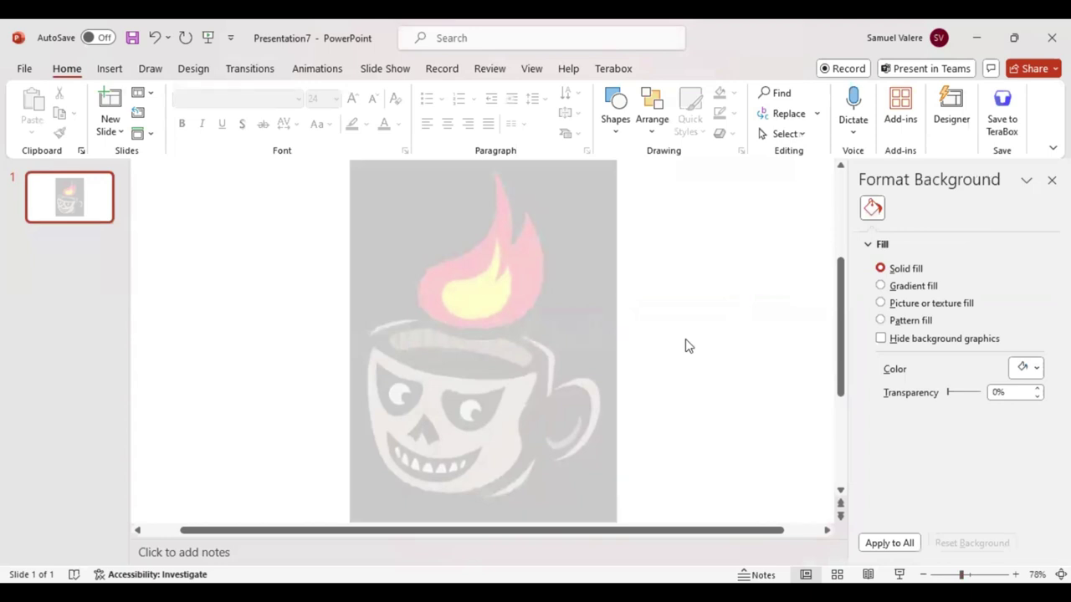
- Trace the outer flame outline as a Freeform: Scribble shape and fill it black
click(107, 70)
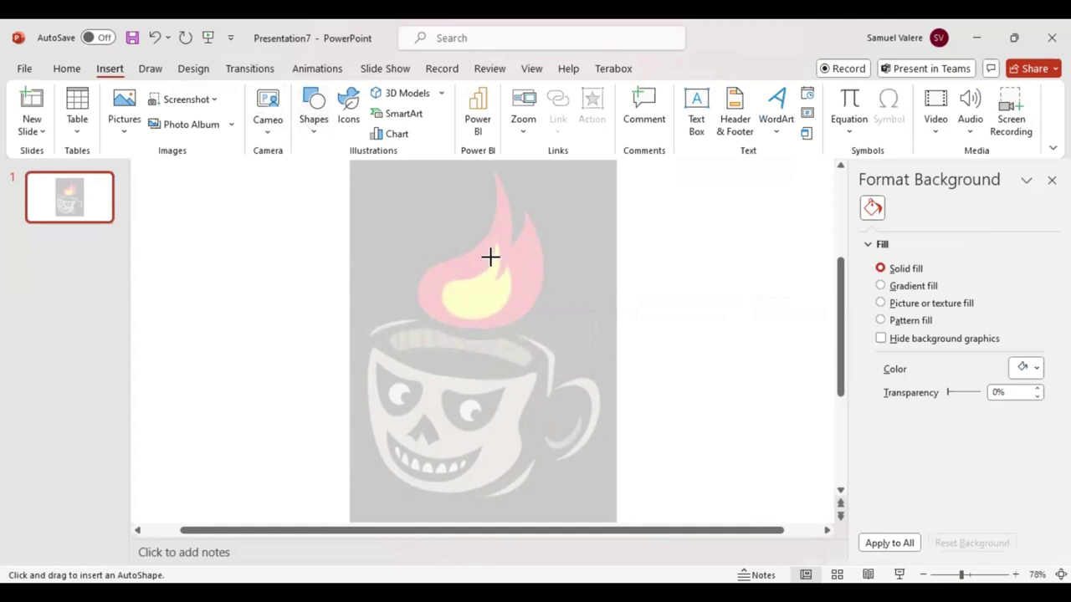
mouse_move(481, 276)
mouse_down()
mouse_move(438, 294)
mouse_move(444, 311)
mouse_move(493, 313)
mouse_move(511, 296)
mouse_move(507, 264)
mouse_move(492, 280)
mouse_move(497, 239)
mouse_up()
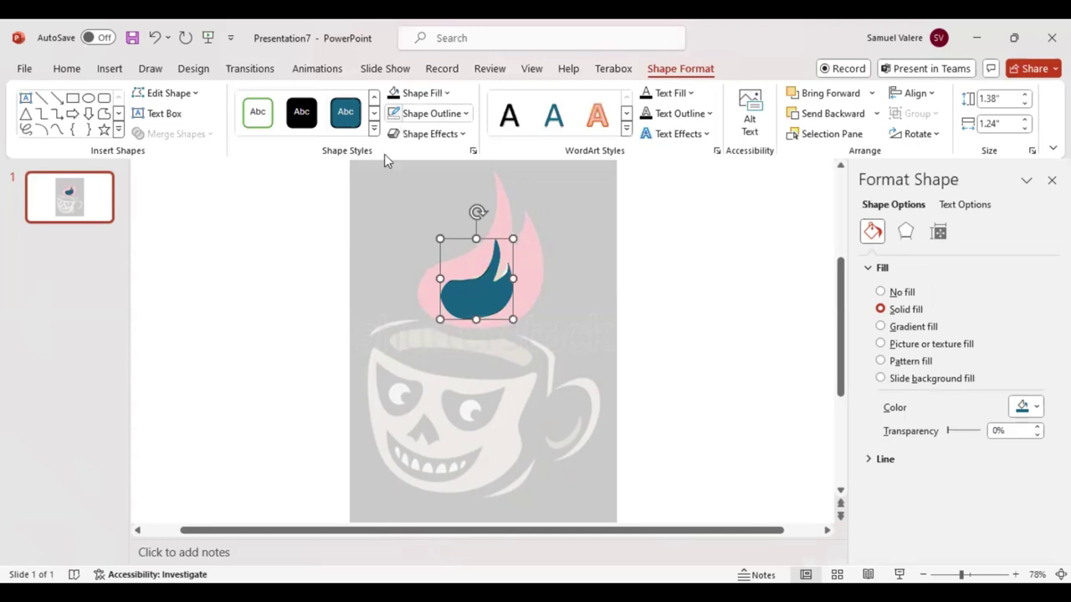
click(57, 131)
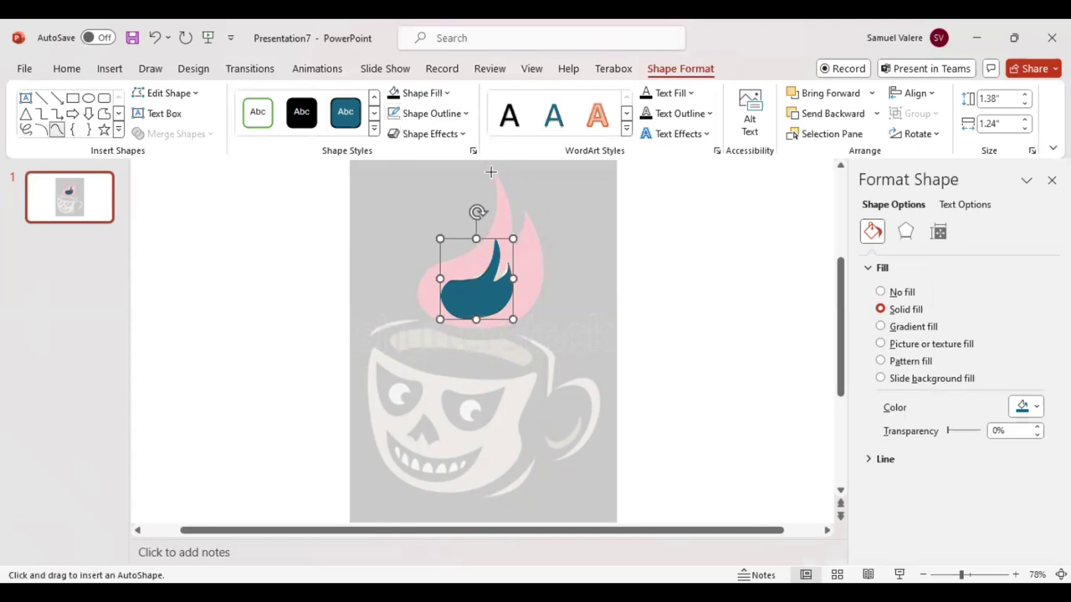
mouse_move(491, 172)
mouse_down()
mouse_move(496, 196)
mouse_move(455, 254)
mouse_move(423, 270)
mouse_move(415, 301)
mouse_move(440, 321)
mouse_move(503, 327)
mouse_move(544, 284)
mouse_move(521, 206)
mouse_move(511, 247)
mouse_move(493, 165)
mouse_up()
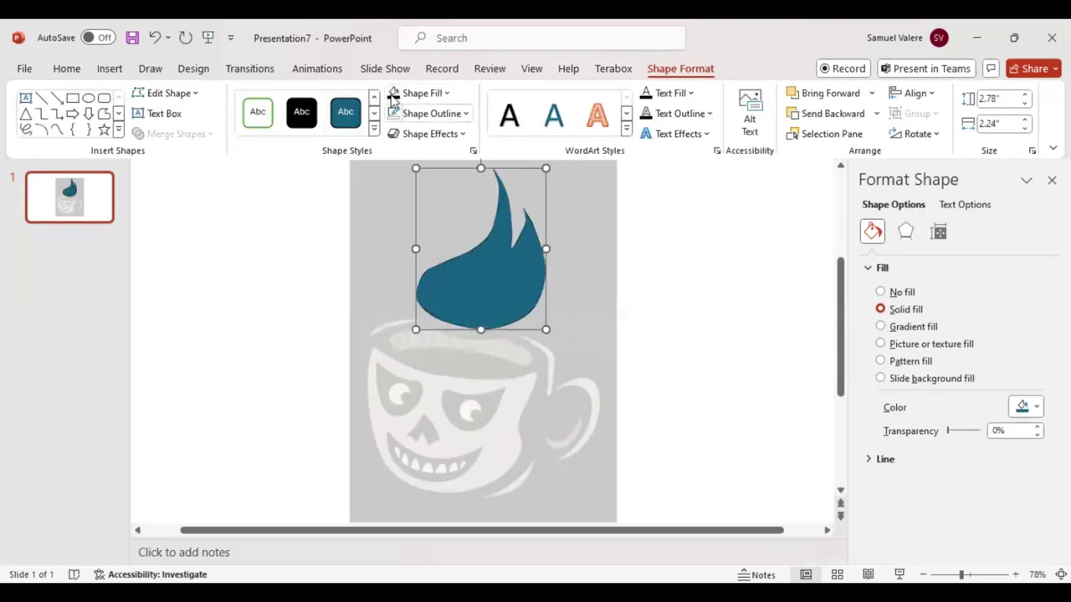
click(393, 93)
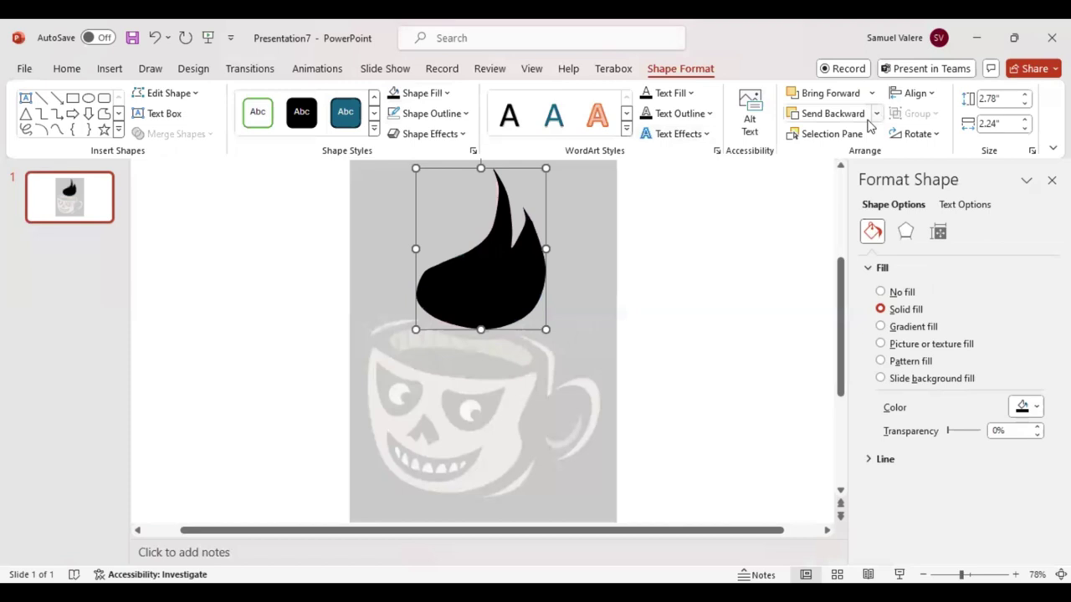
- Scribble-trace the left and right cup-rim pieces and begin the rim band across the opening
click(57, 129)
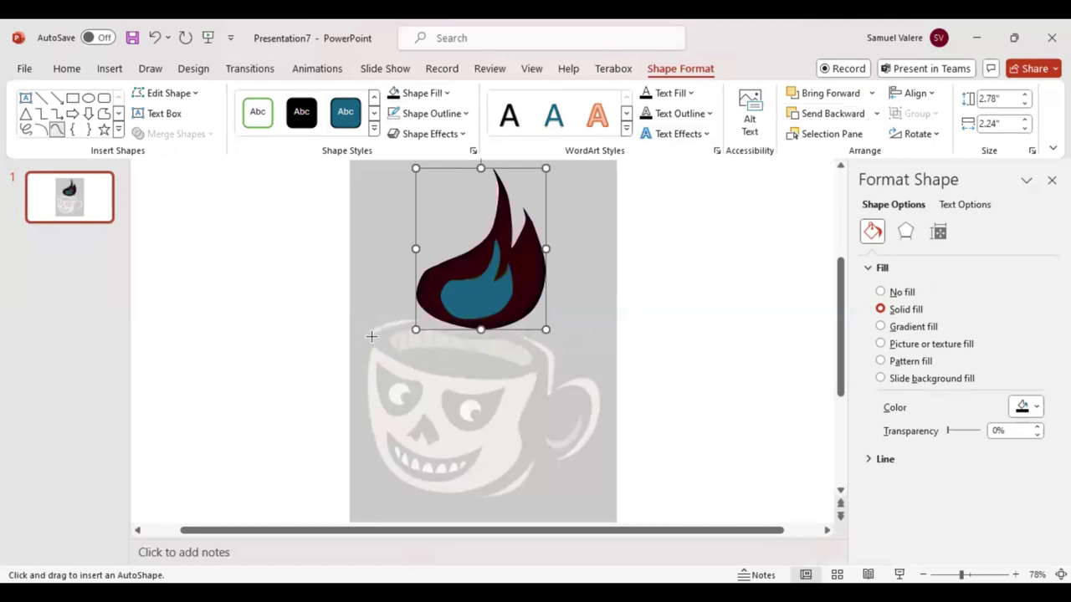
mouse_move(370, 336)
mouse_down()
mouse_move(420, 321)
mouse_move(370, 332)
mouse_up()
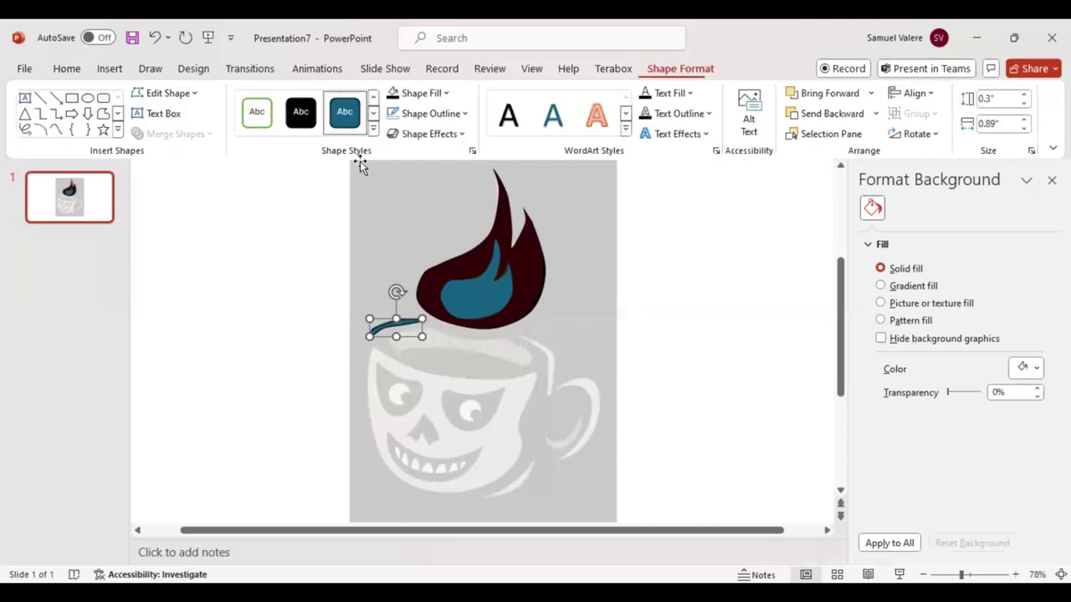
click(56, 130)
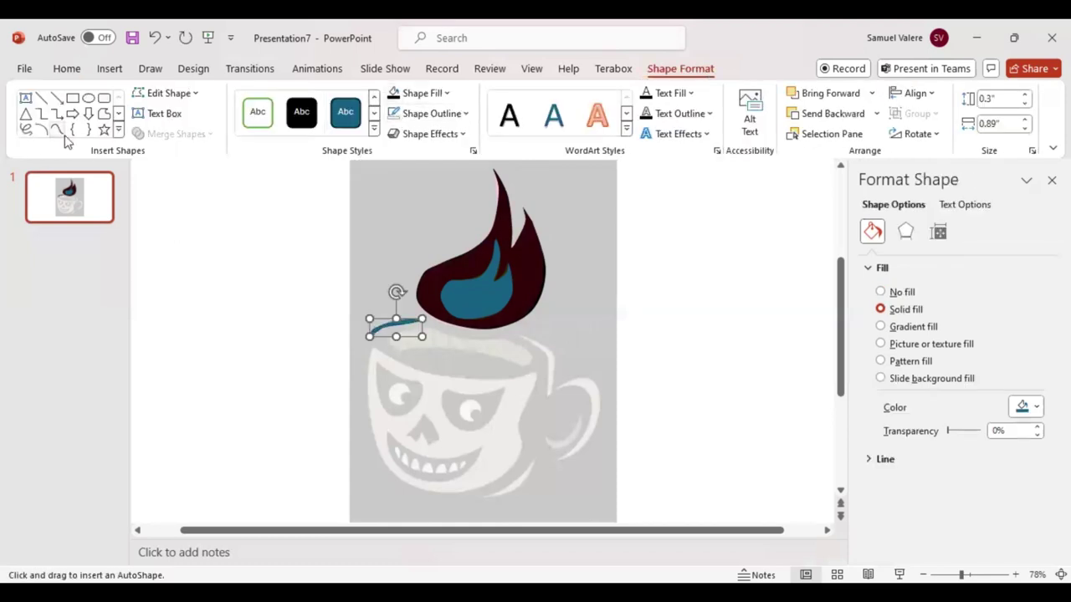
click(527, 340)
mouse_move(529, 342)
mouse_down()
mouse_move(545, 352)
mouse_move(545, 402)
mouse_move(555, 357)
mouse_move(516, 333)
mouse_up()
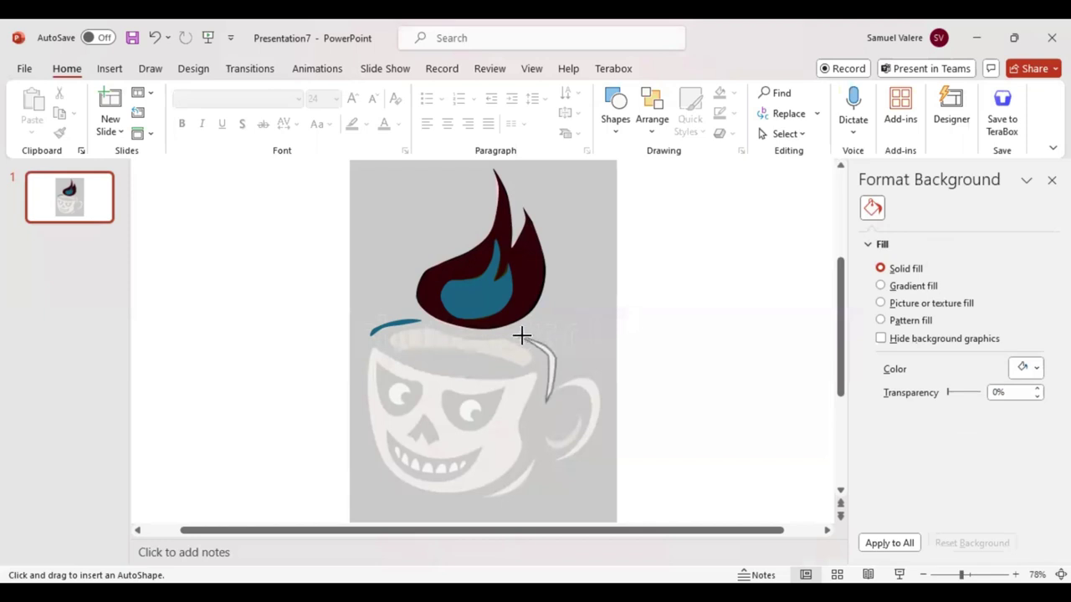
click(517, 333)
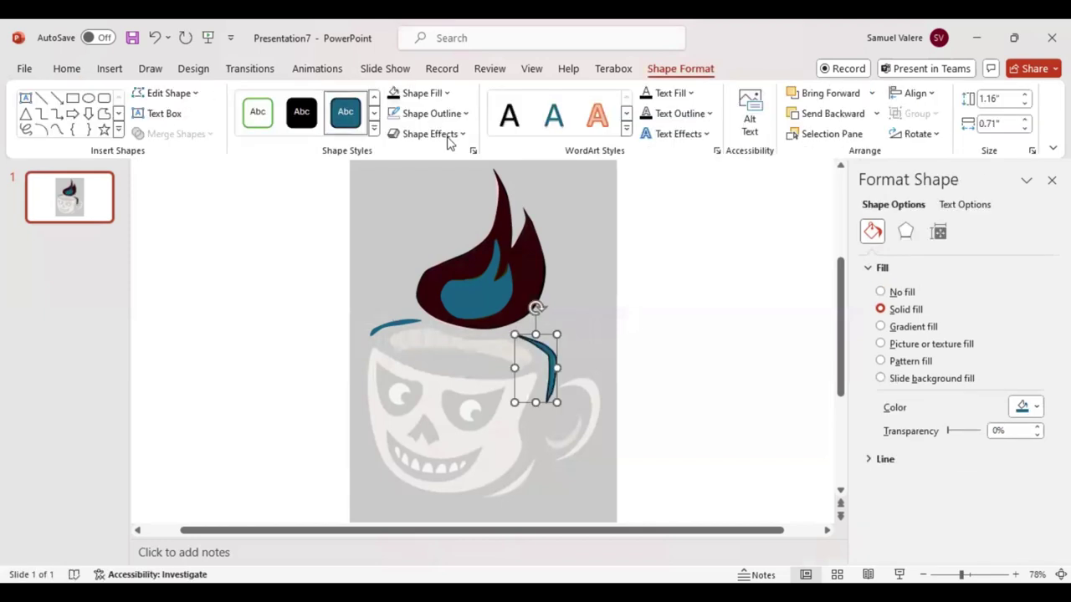
click(56, 129)
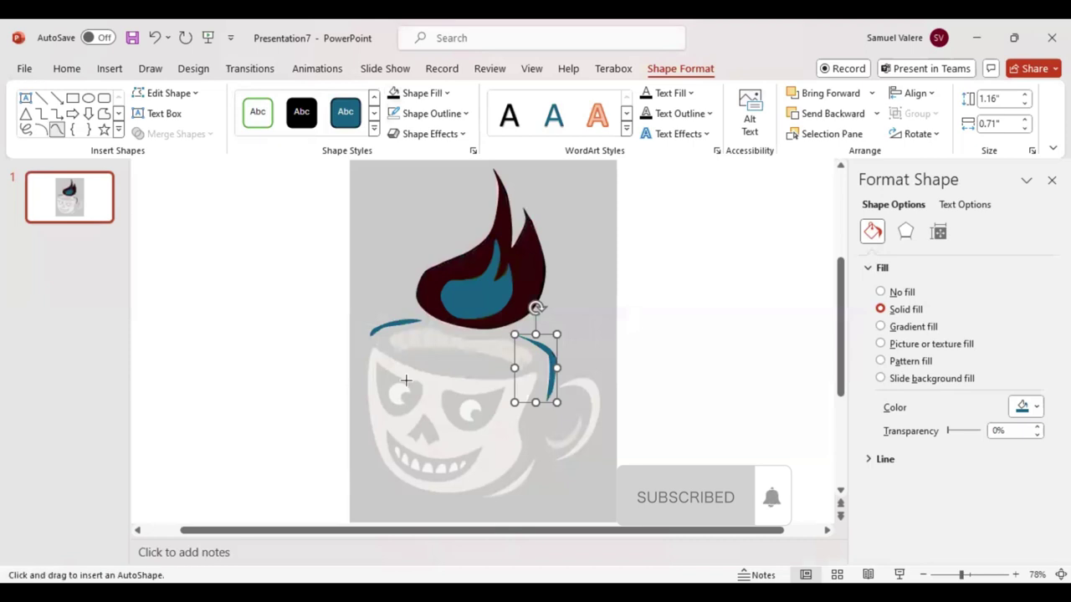
mouse_move(399, 349)
mouse_down()
mouse_move(520, 365)
mouse_move(520, 345)
mouse_move(489, 337)
mouse_move(388, 334)
mouse_up()
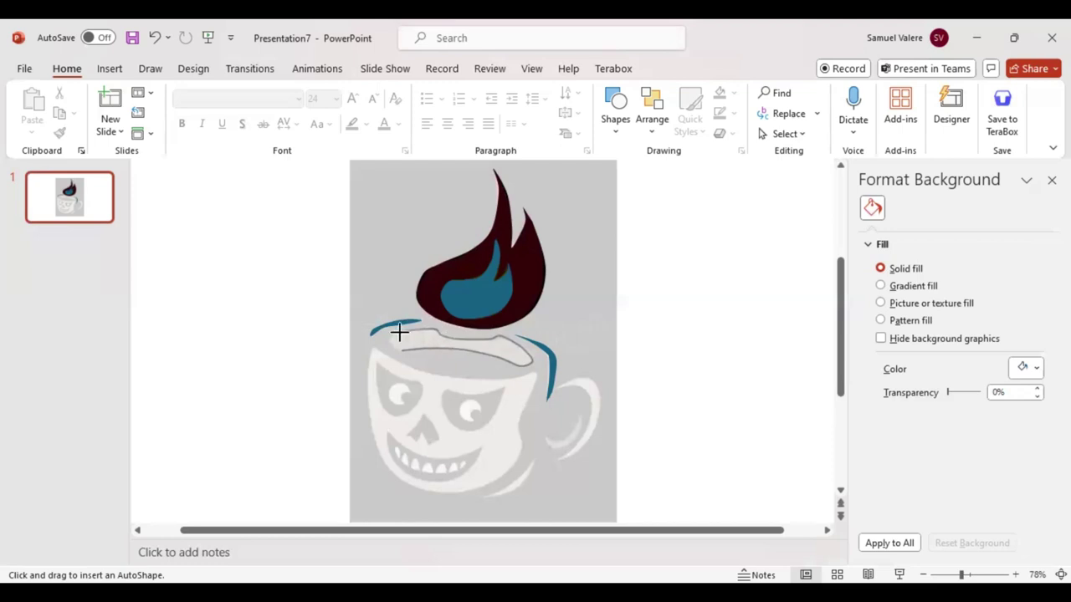
- Close the rim band outline around the cup opening and deselect it
drag(388, 335, 397, 348)
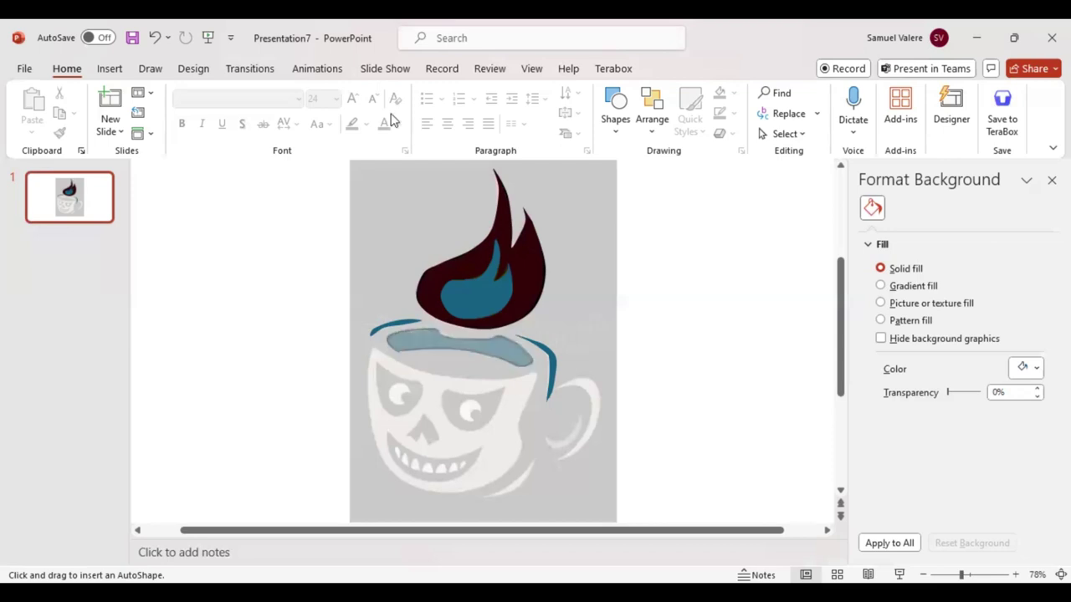
click(57, 131)
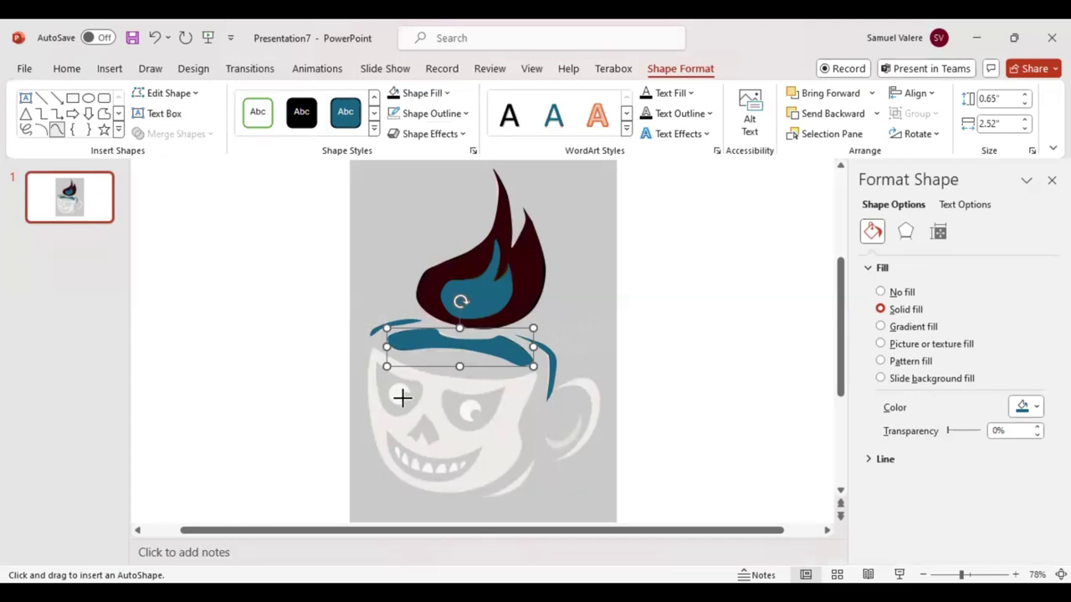
key(Escape)
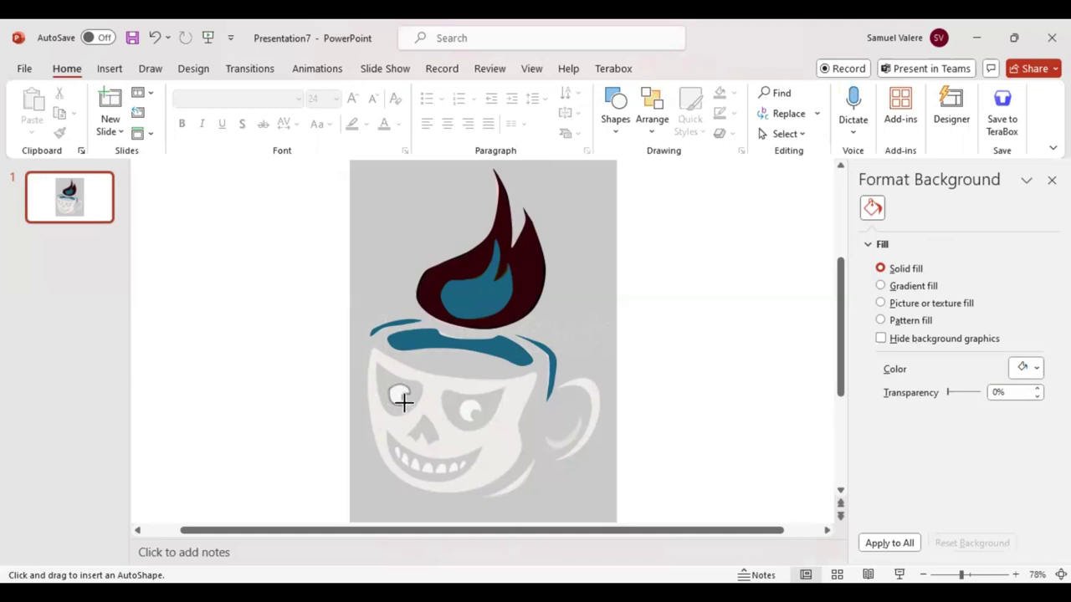
- Place an oval pupil on the left eye and start outlining the left eye socket point by point
drag(403, 401, 410, 406)
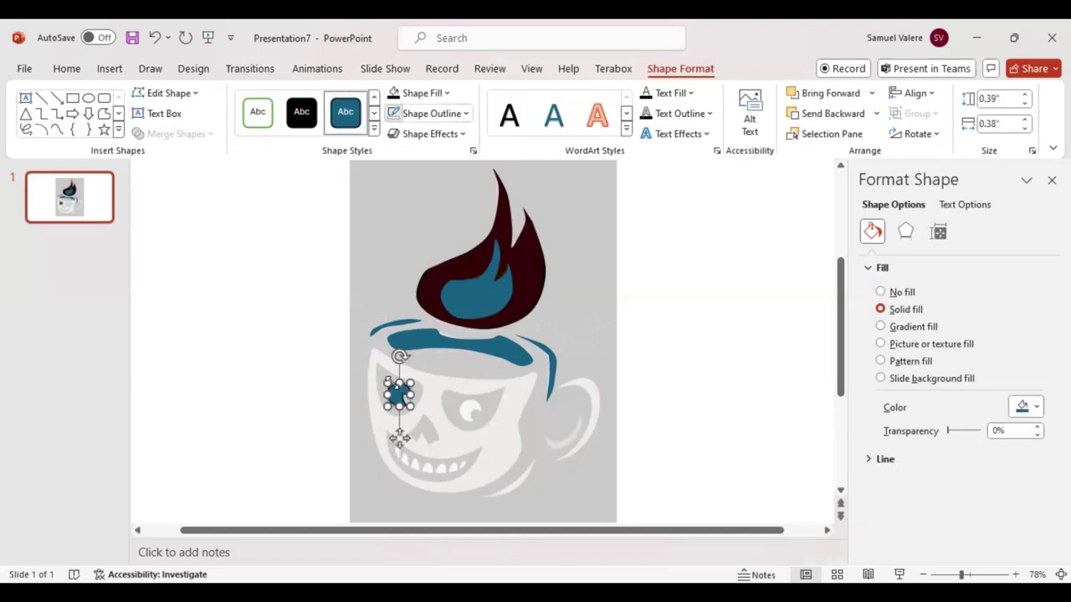
drag(400, 397, 468, 411)
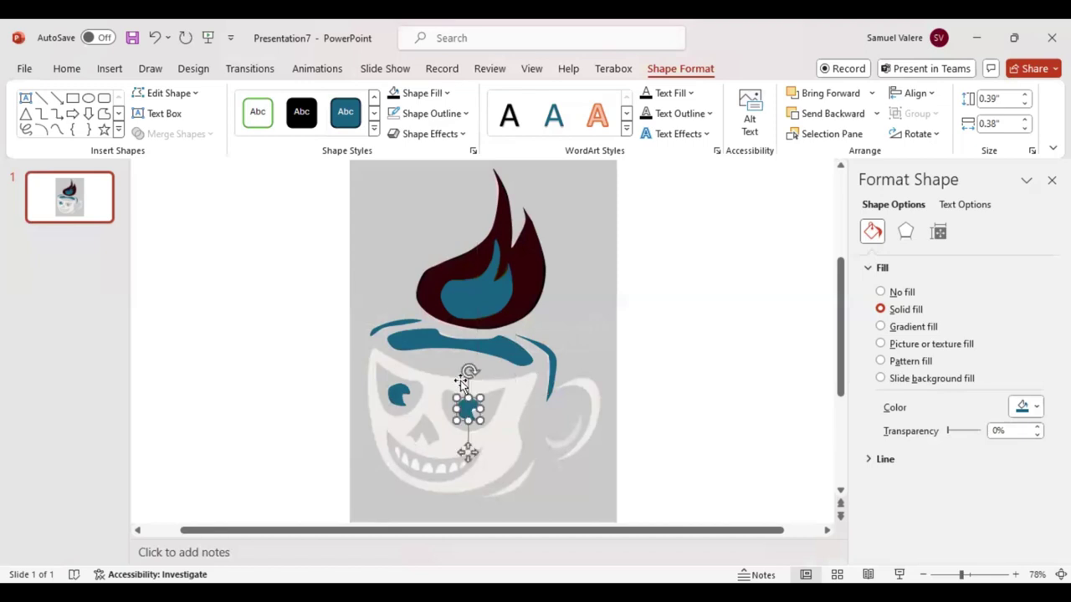
click(56, 129)
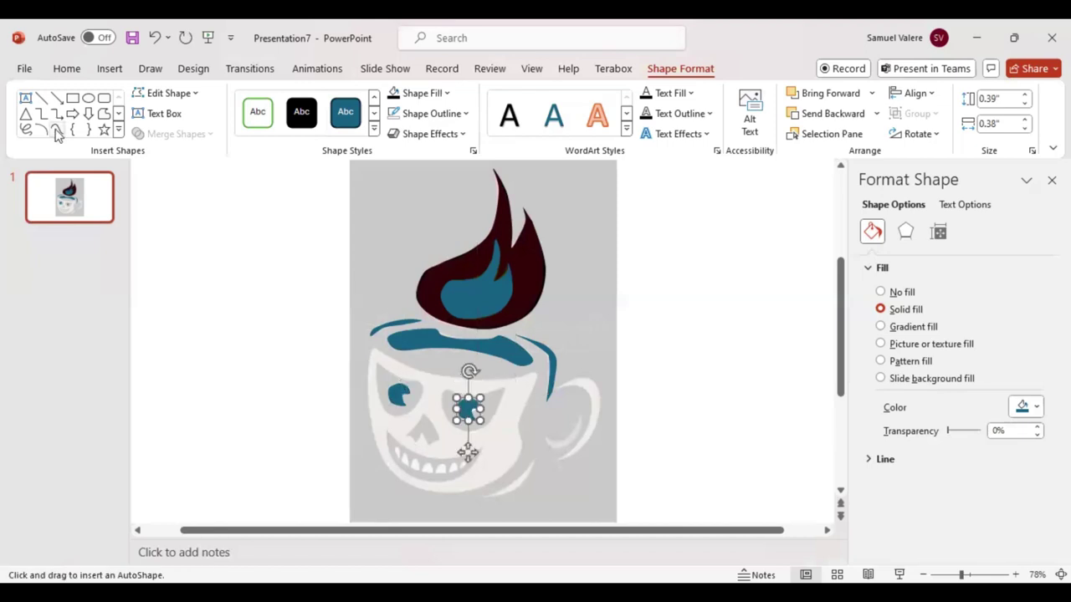
click(376, 361)
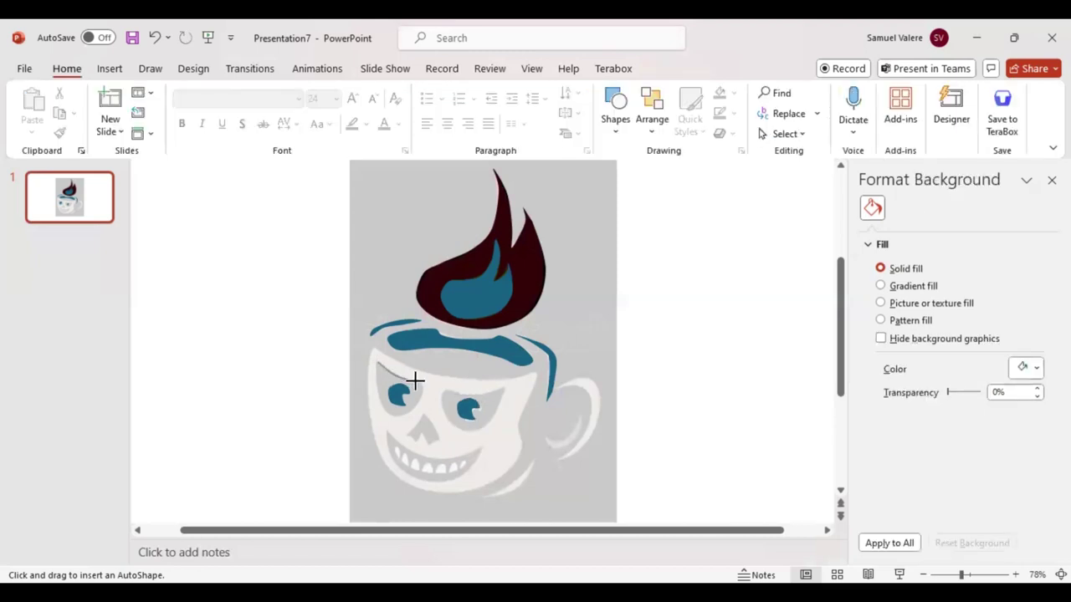
click(425, 387)
click(382, 411)
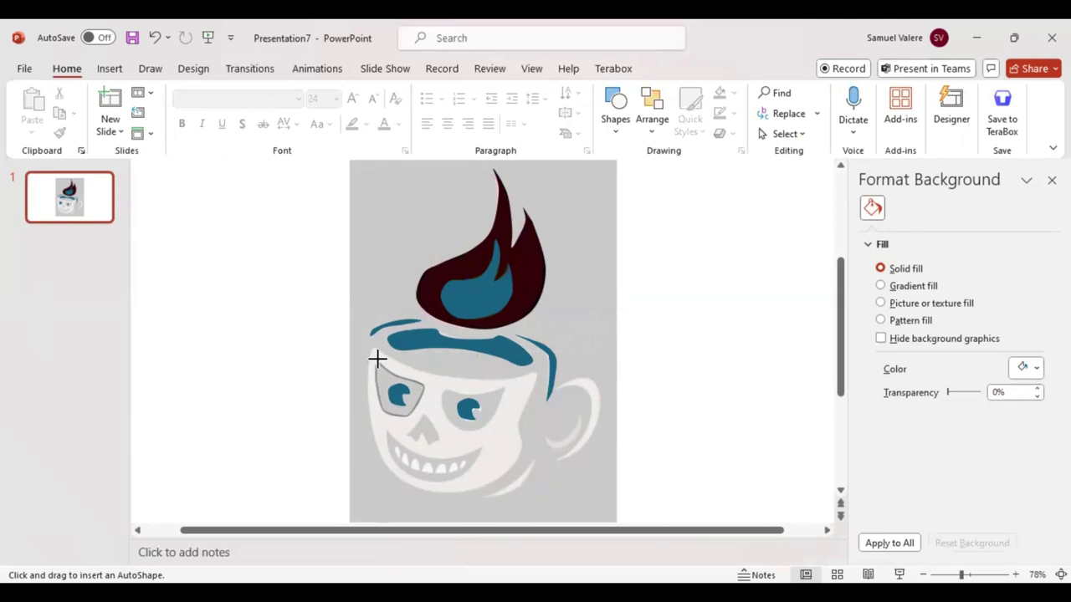
- Close the left eye socket, fill it black and send it behind the pupil
click(377, 358)
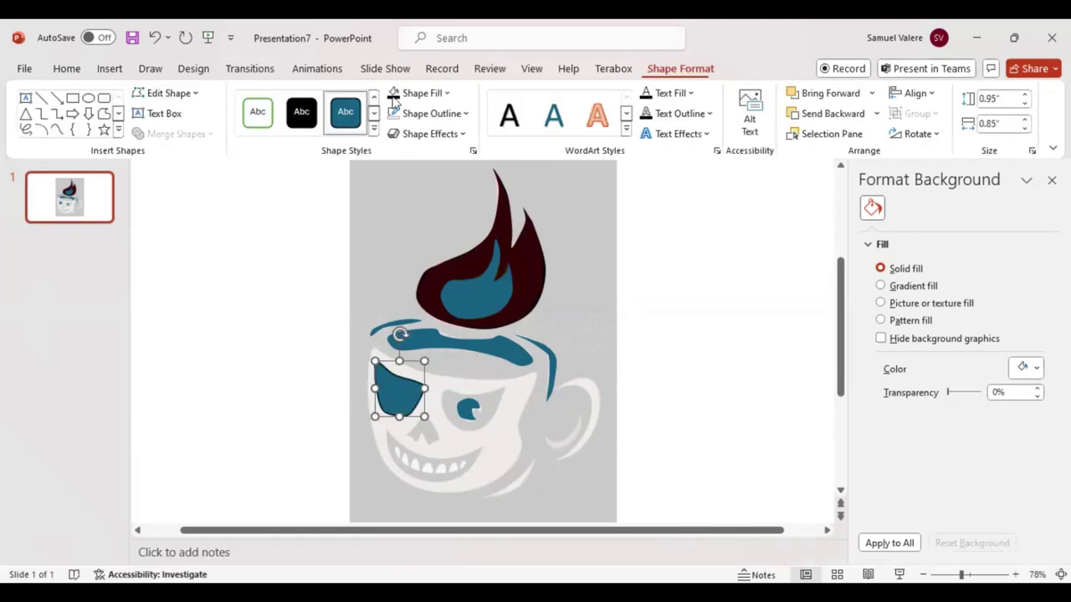
click(393, 94)
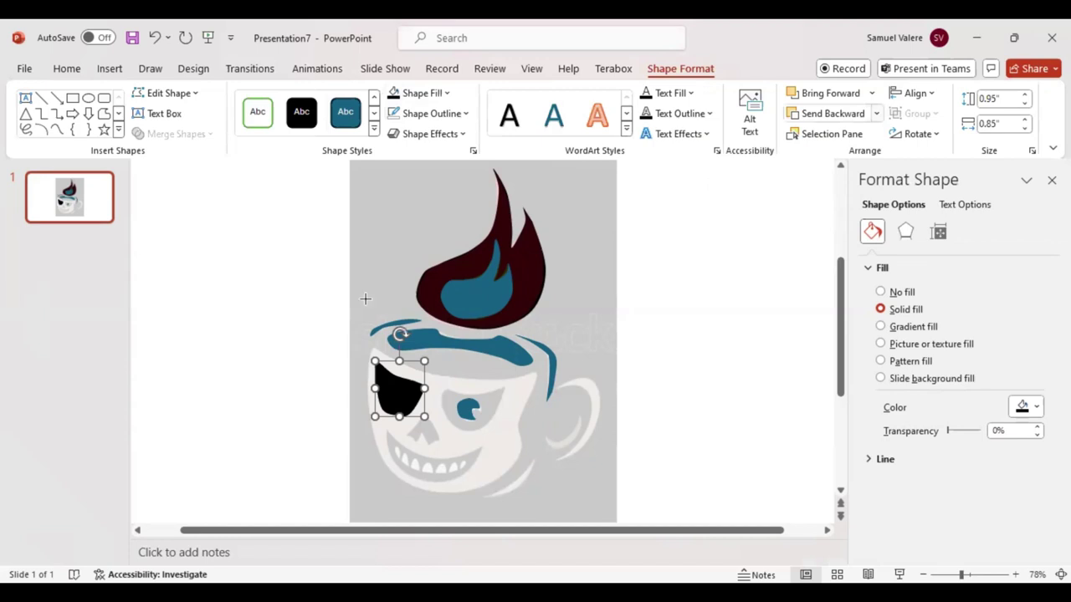
key(ctrl+bracketleft)
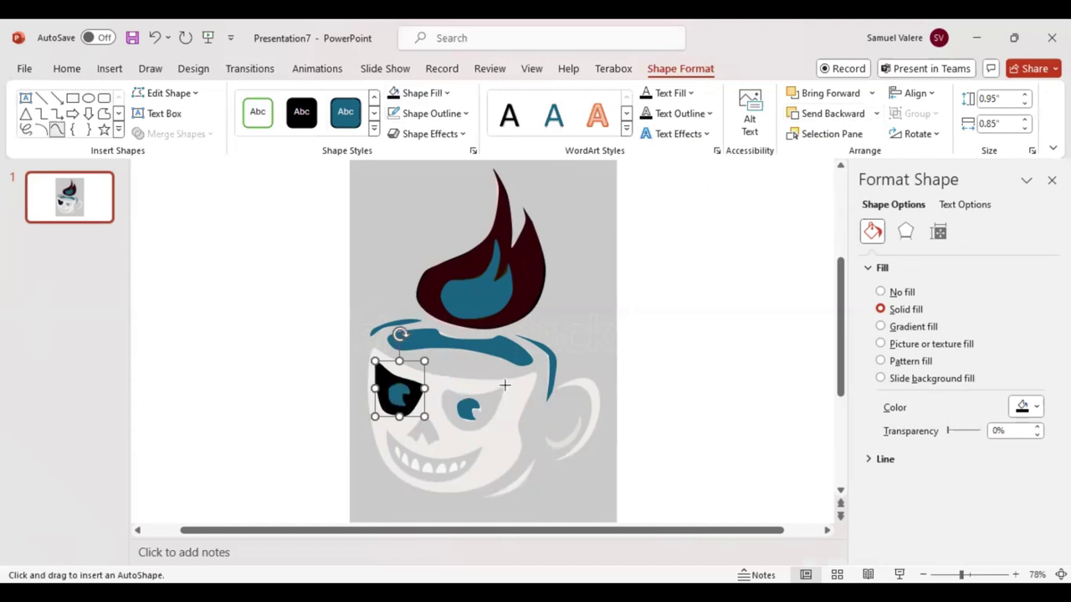
click(490, 413)
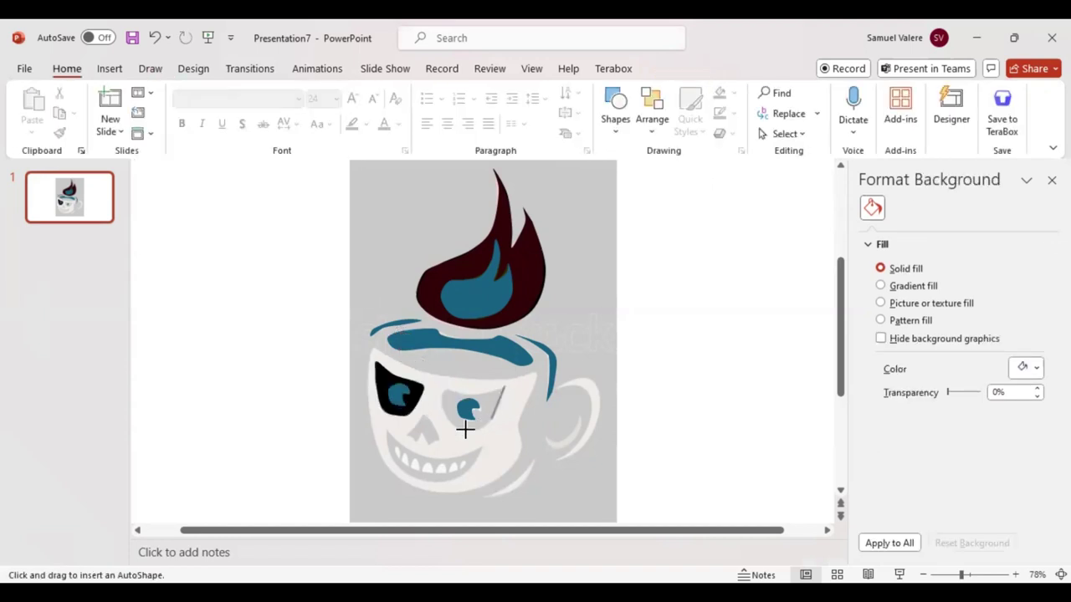
- Outline the right eye socket as a closed shape and fill it black
click(447, 418)
click(443, 388)
click(478, 389)
click(504, 385)
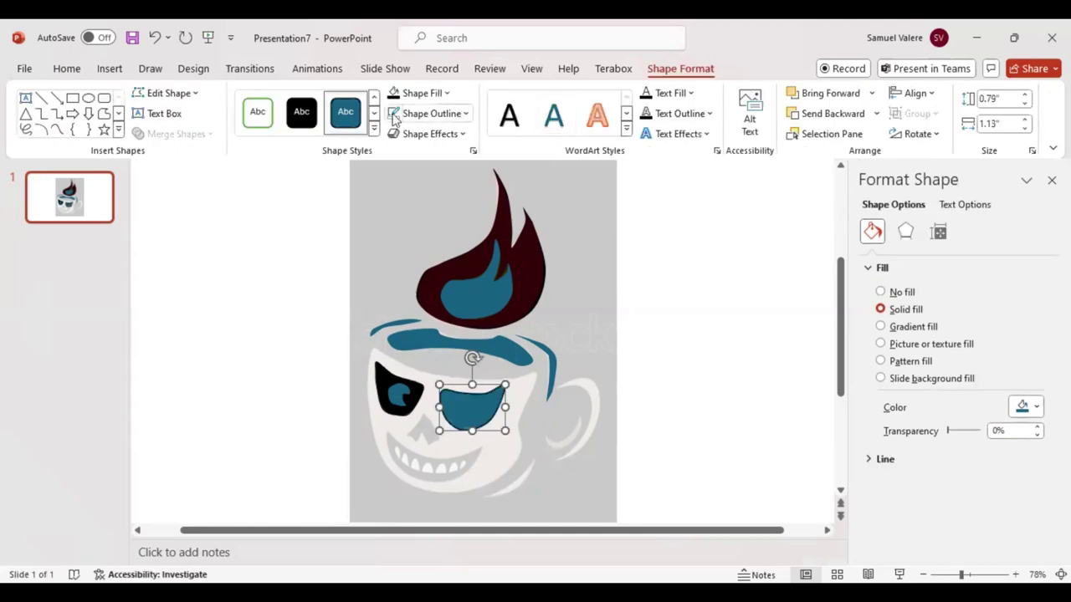
click(879, 115)
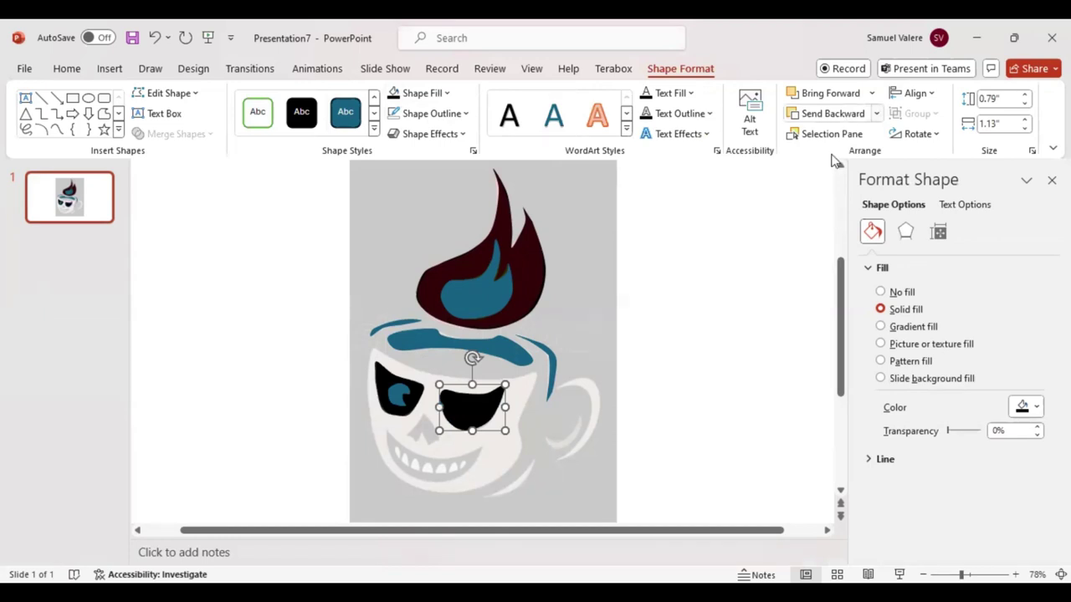
click(57, 131)
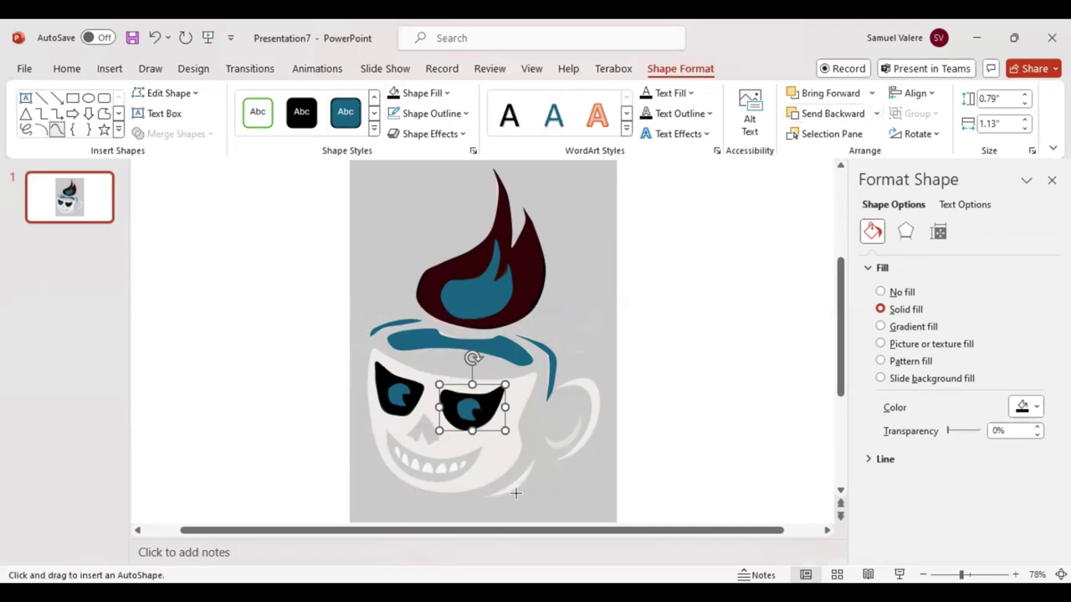
click(485, 498)
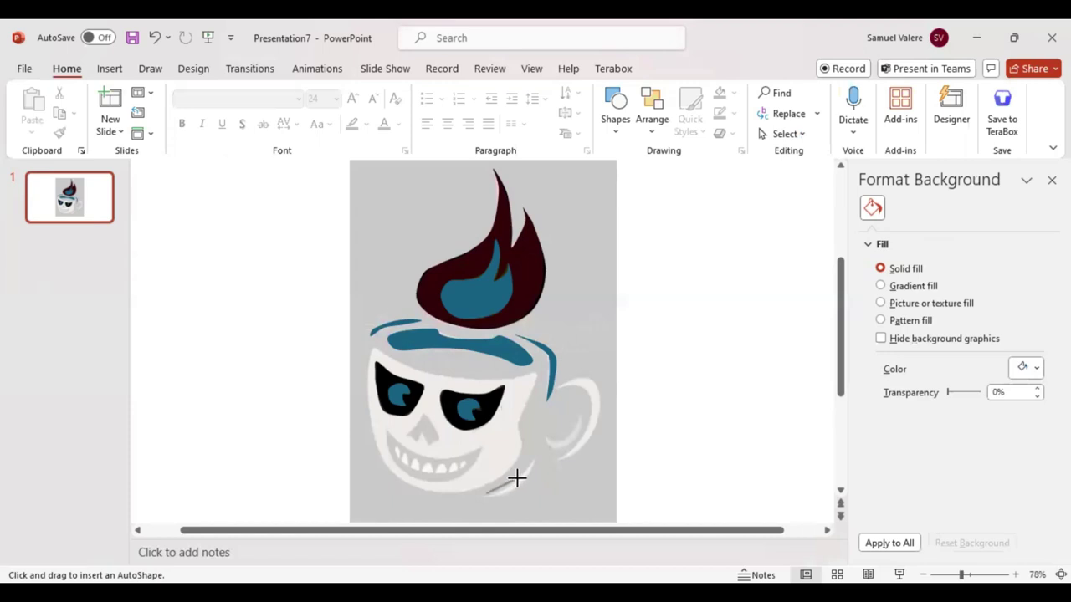
- Finish the curve along the cup's lower right edge as a closed shape
click(516, 478)
click(534, 462)
click(485, 493)
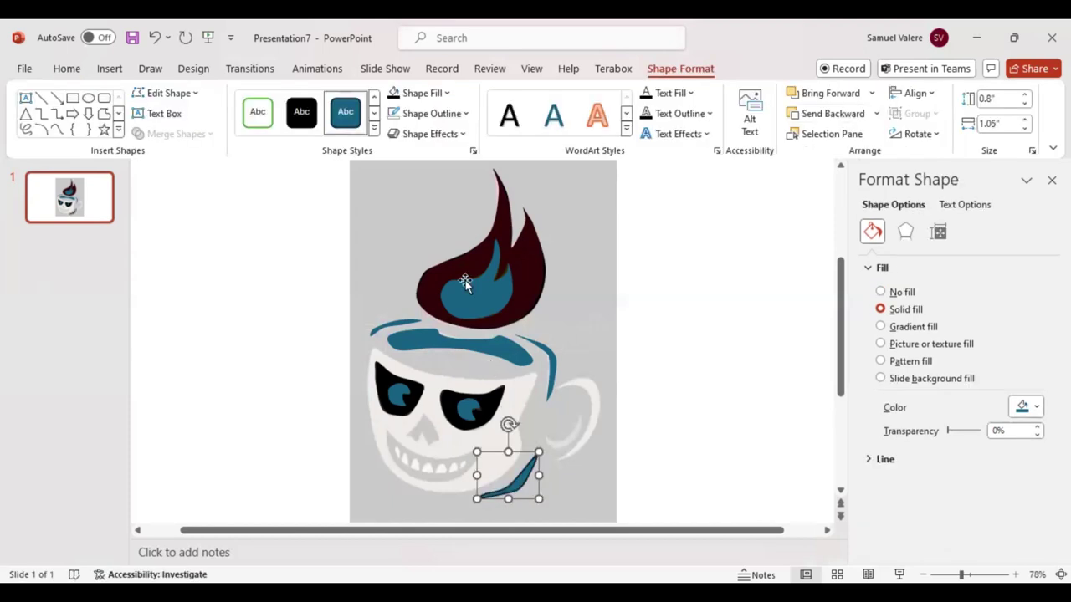
- Trace the inner curve of the cup handle as a closed curve shape
click(56, 129)
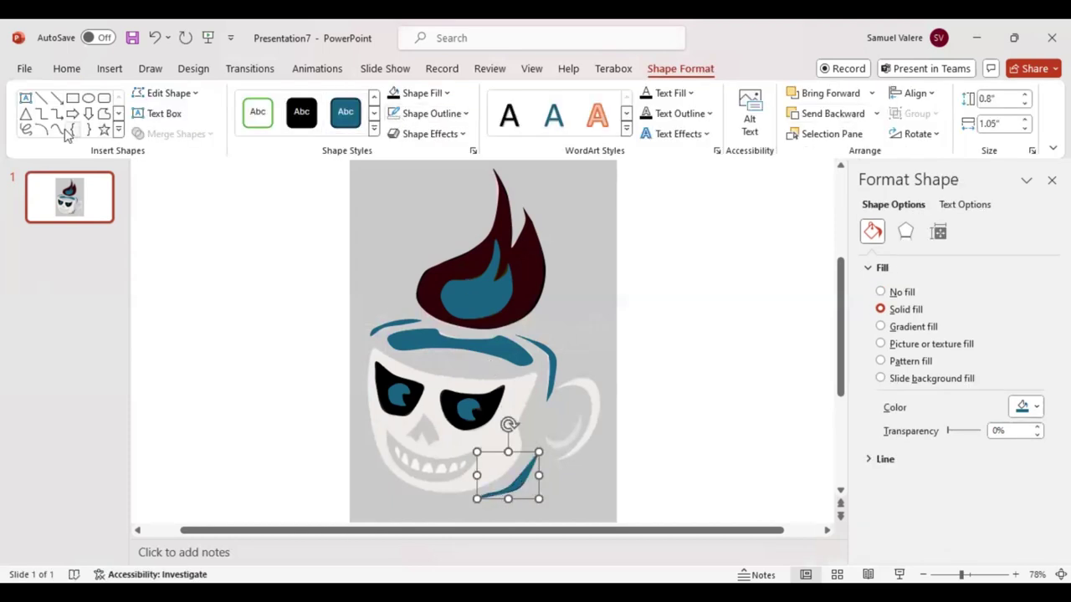
click(578, 416)
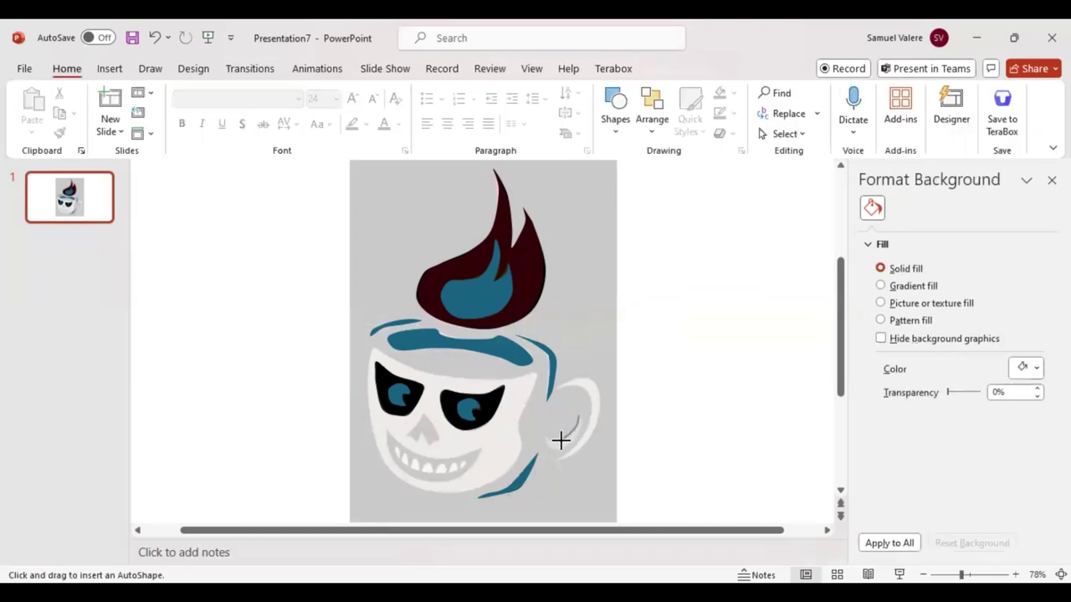
click(561, 438)
click(545, 437)
click(559, 448)
click(578, 413)
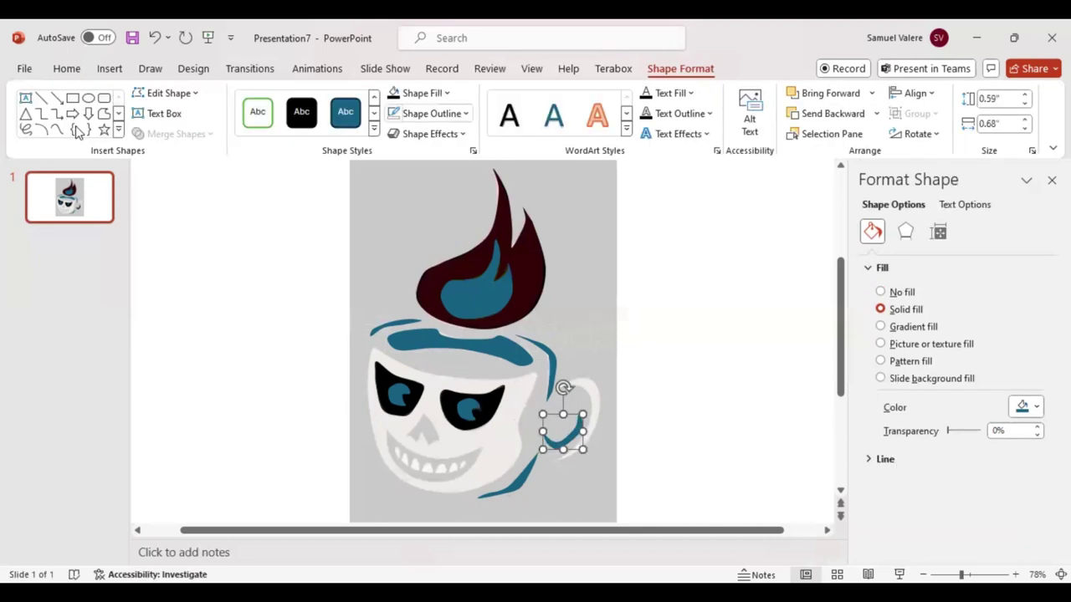
click(572, 454)
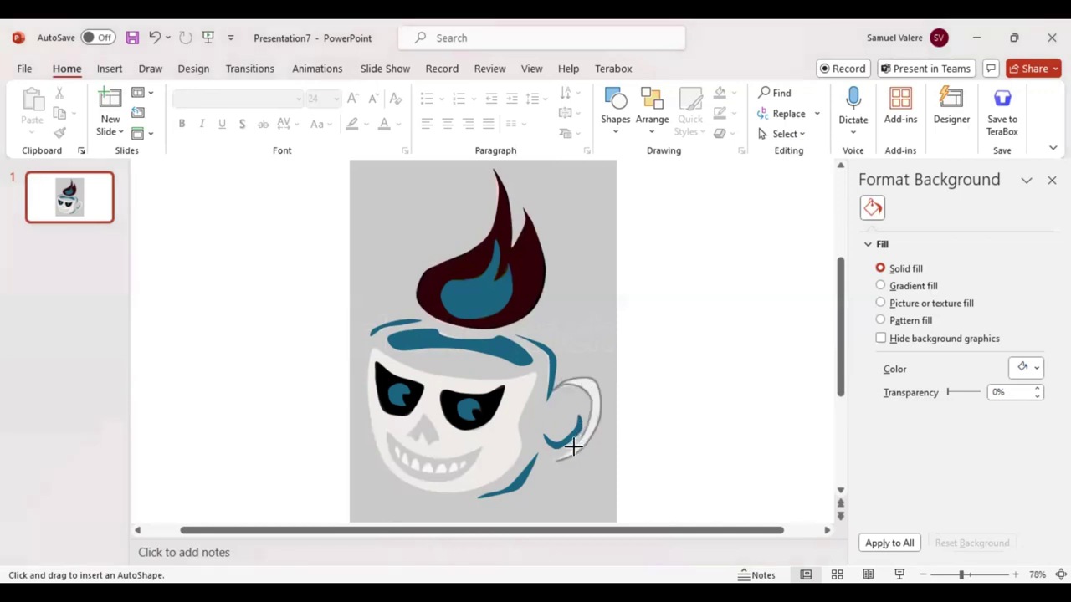
- Close the handle's outer outline and draw a black freeform nose between the eyes
click(584, 436)
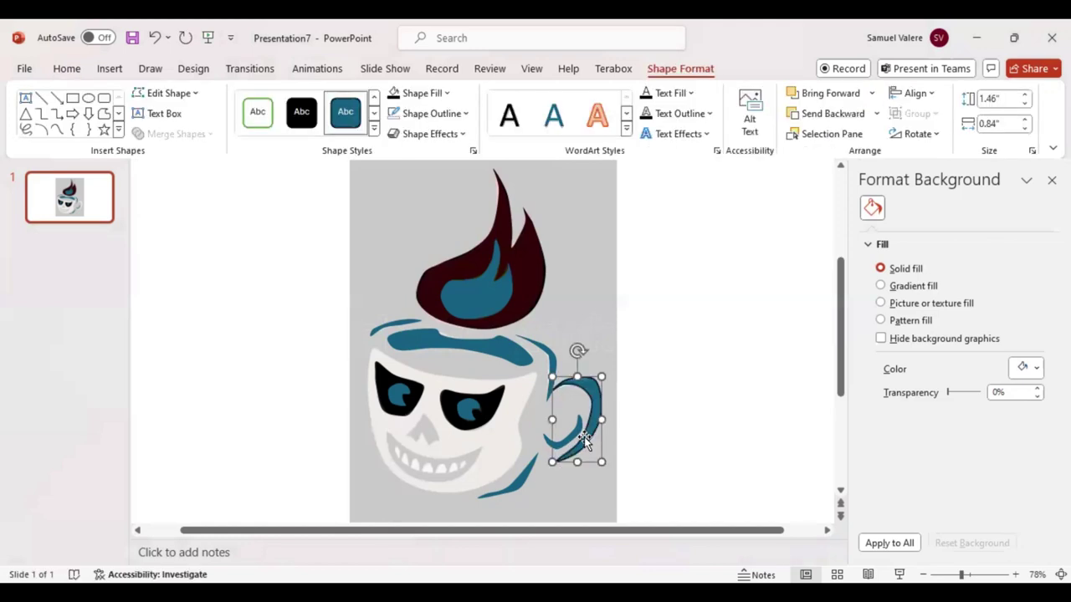
click(56, 130)
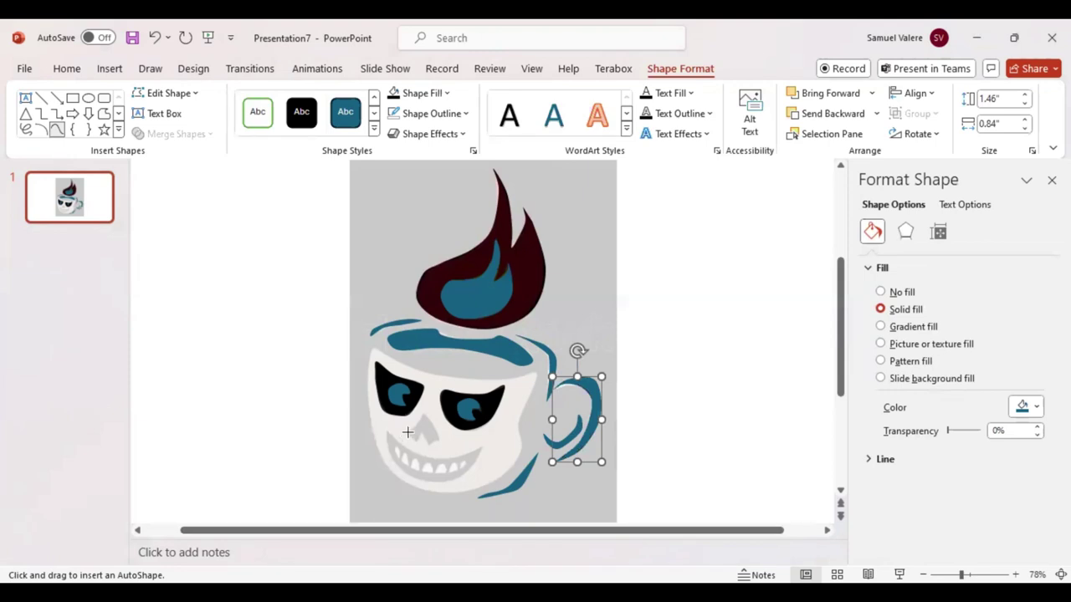
click(419, 423)
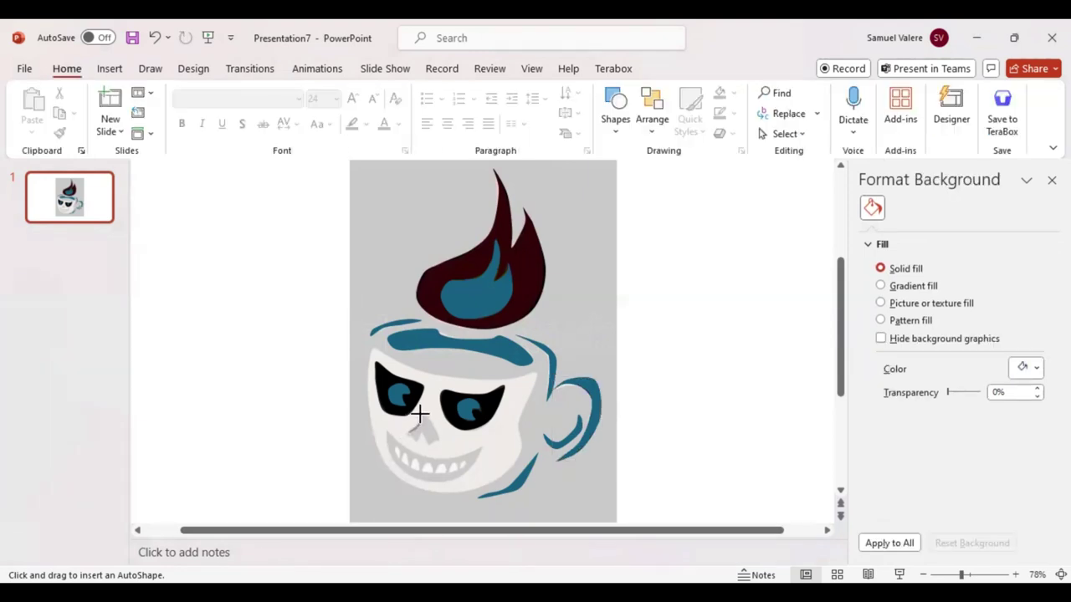
mouse_move(421, 411)
mouse_down()
mouse_move(438, 438)
mouse_move(411, 430)
mouse_up()
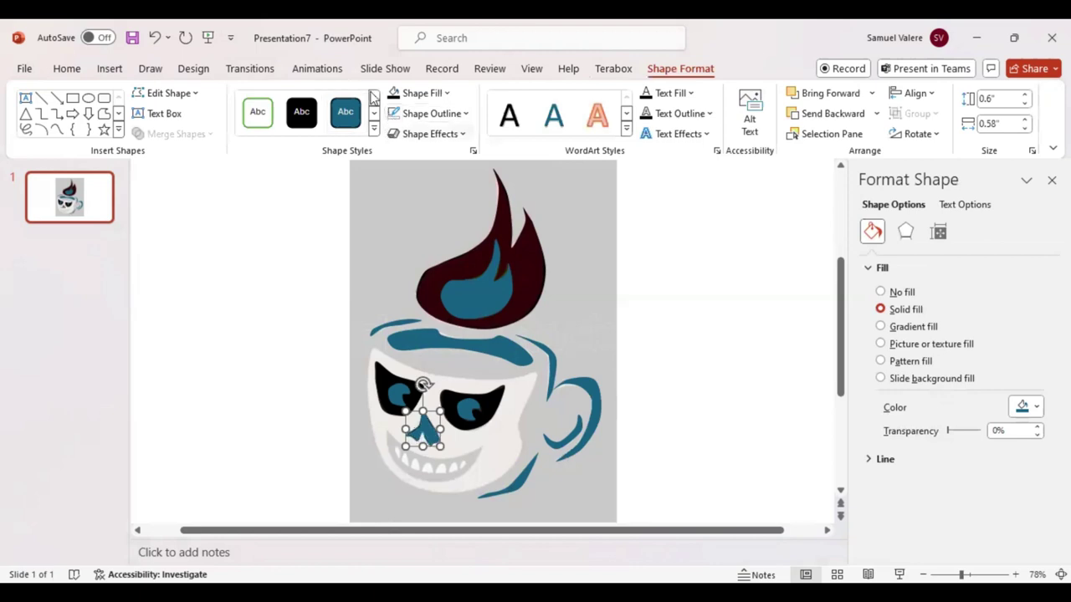
click(392, 93)
click(57, 130)
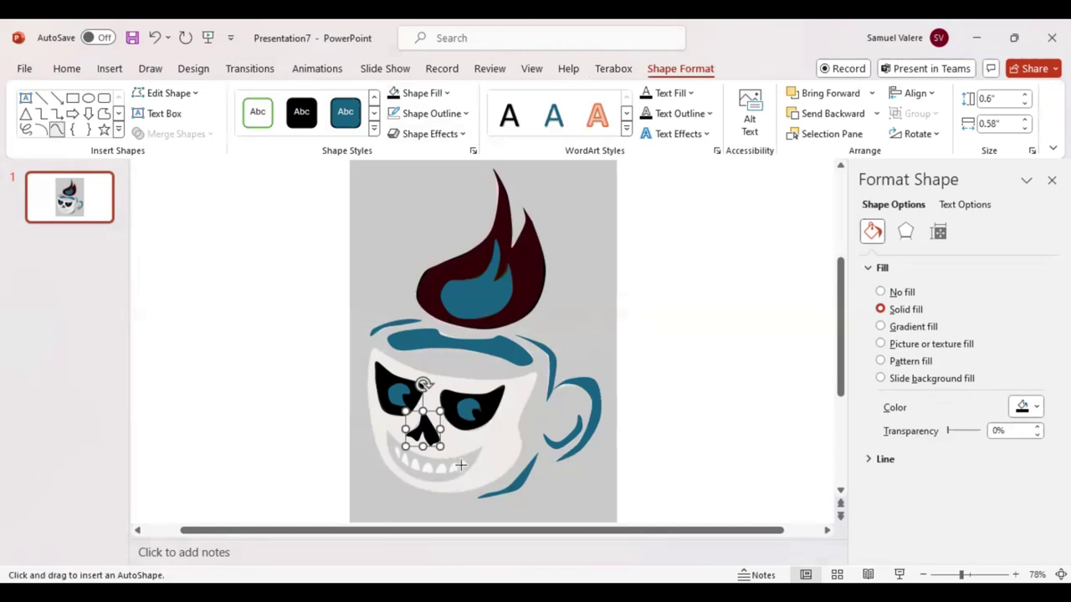
key(Escape)
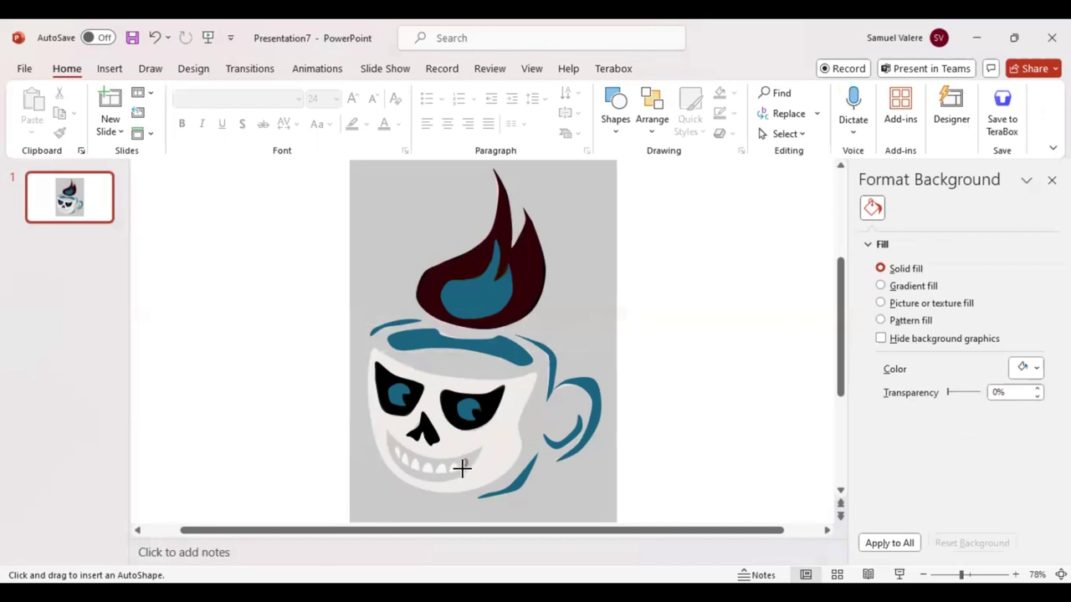
- Draw small freeform shapes among the skull's teeth, deleting one misplaced shape
drag(460, 469, 465, 463)
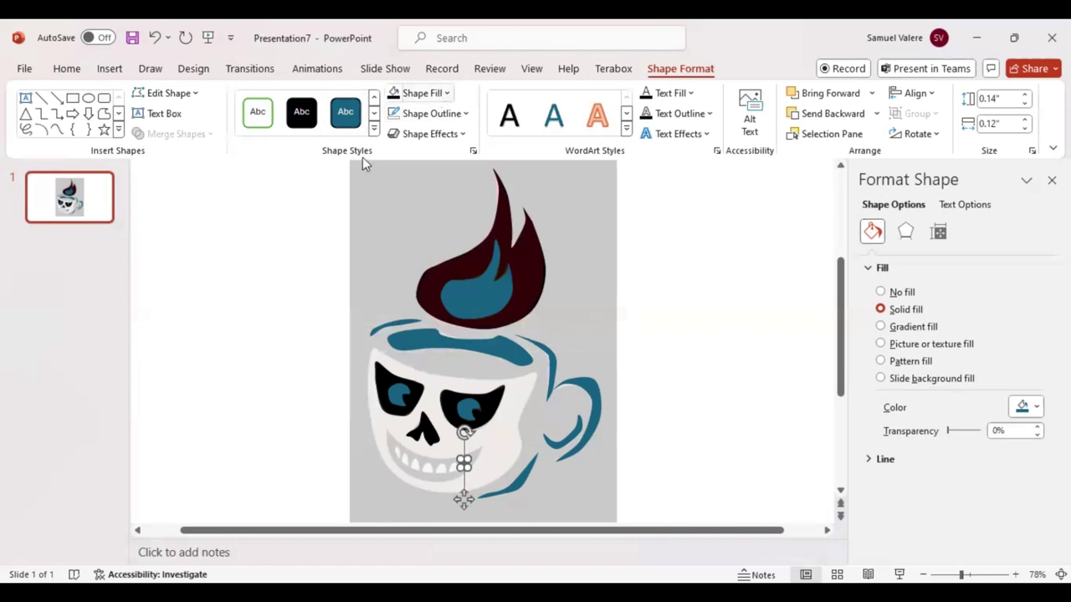
click(56, 129)
click(347, 401)
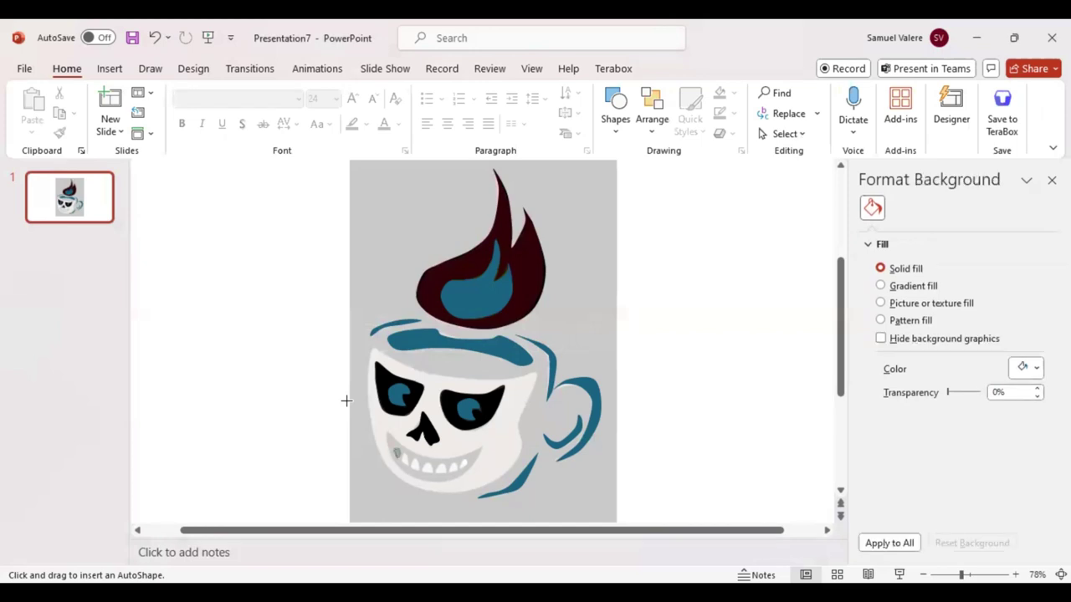
drag(396, 448, 397, 458)
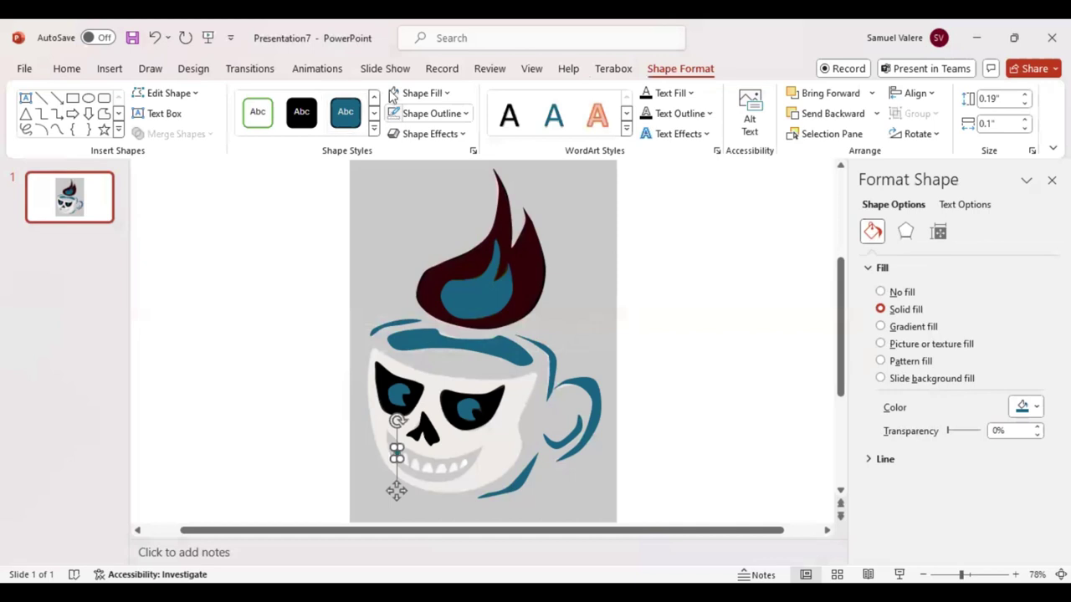
click(56, 129)
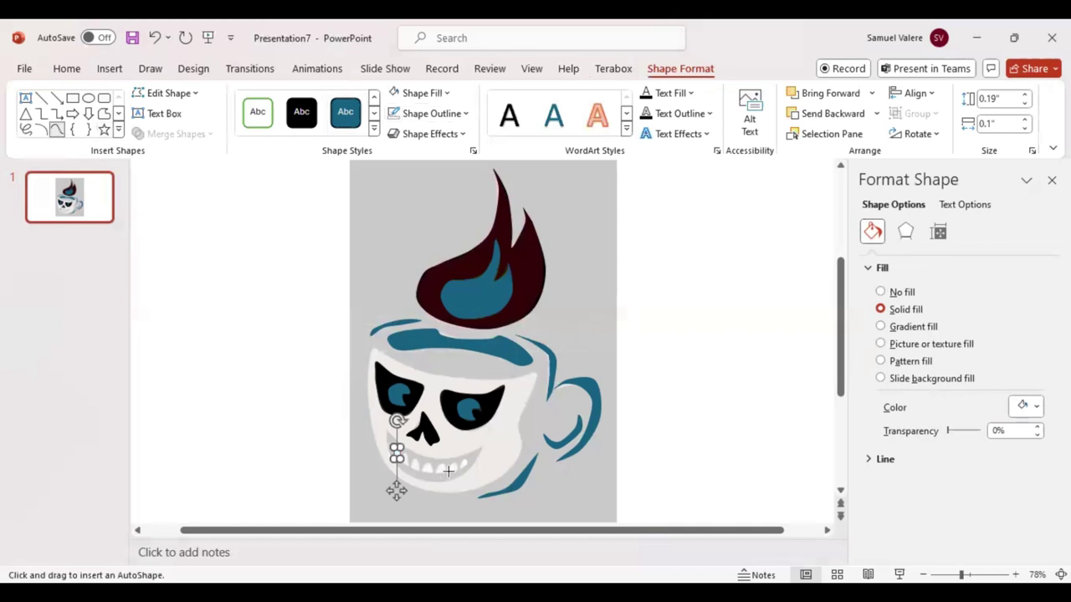
key(Delete)
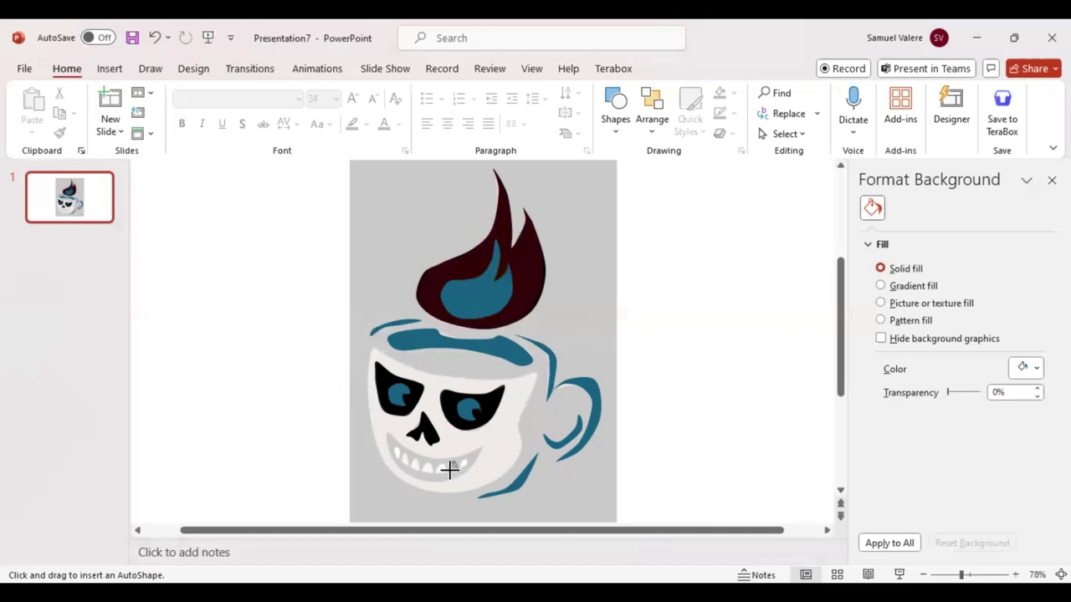
drag(449, 470, 456, 463)
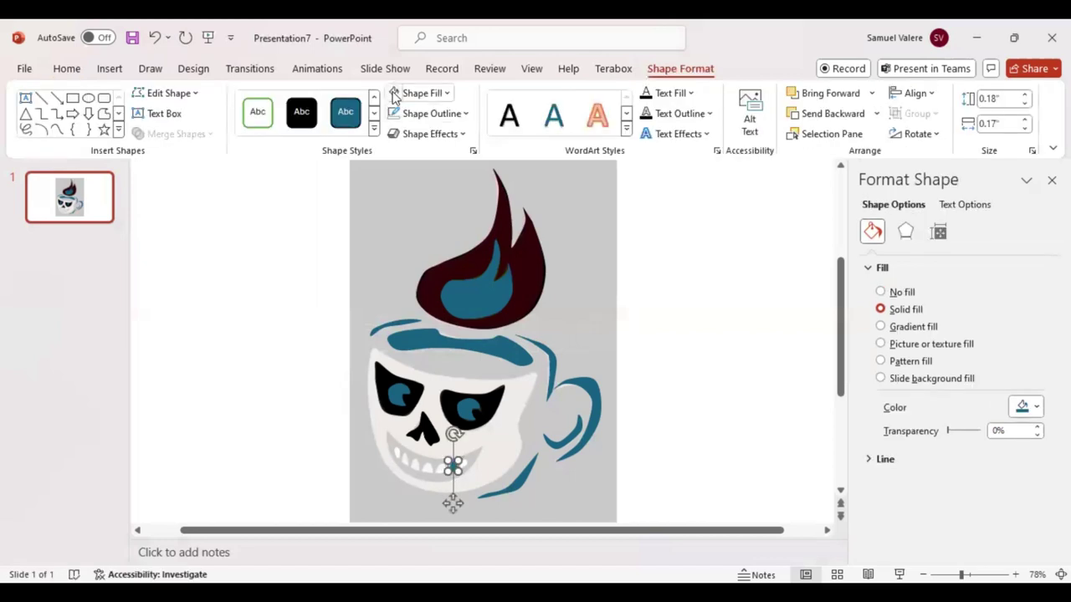
click(57, 129)
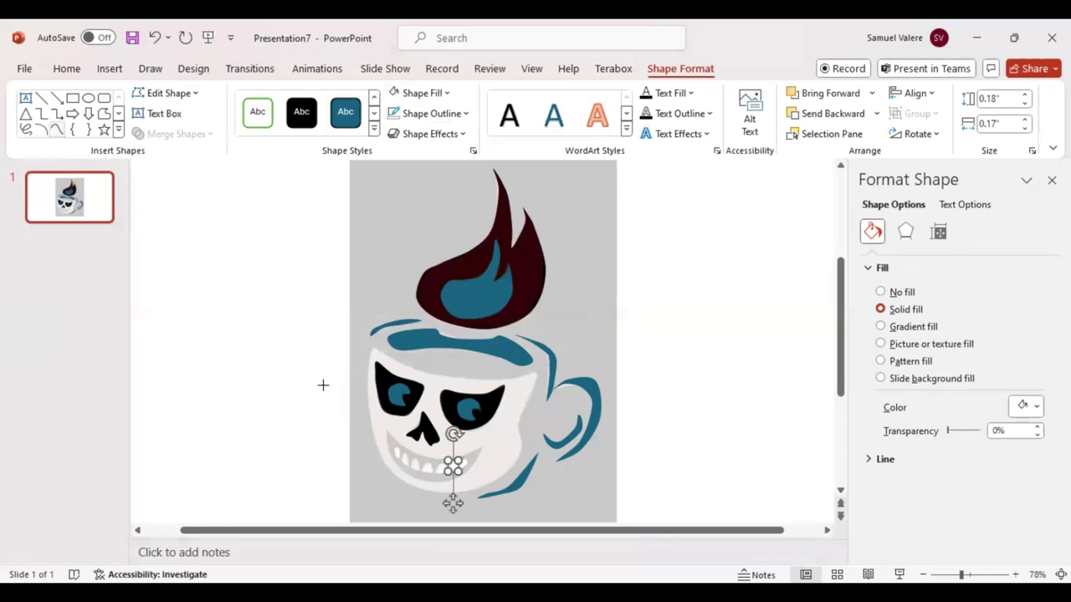
- Draw a tiny ~0.19-inch shape among the teeth after deleting misplaced attempts
click(440, 465)
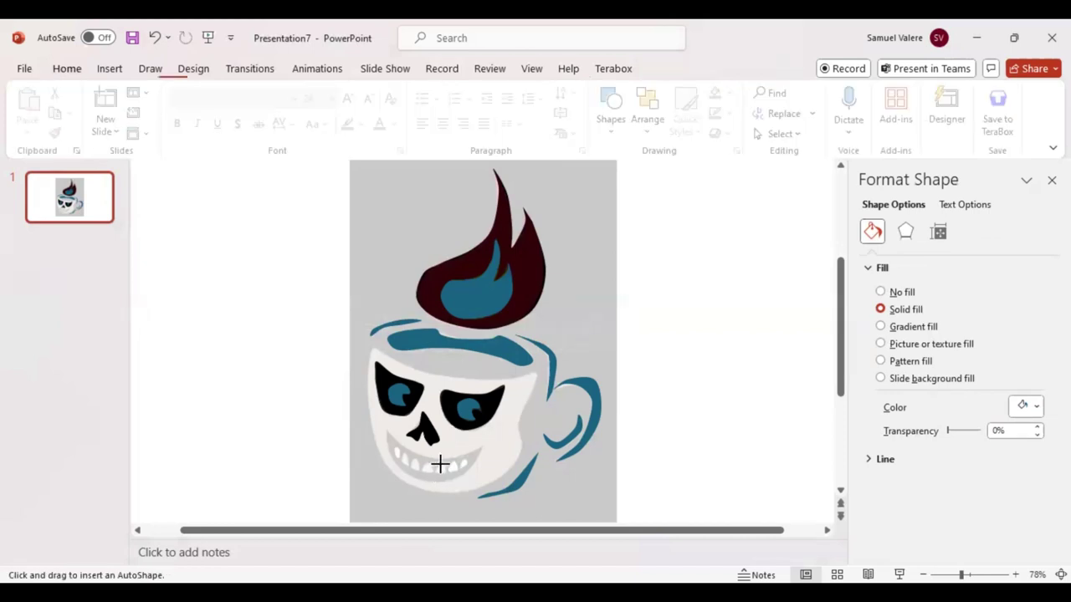
key(Escape)
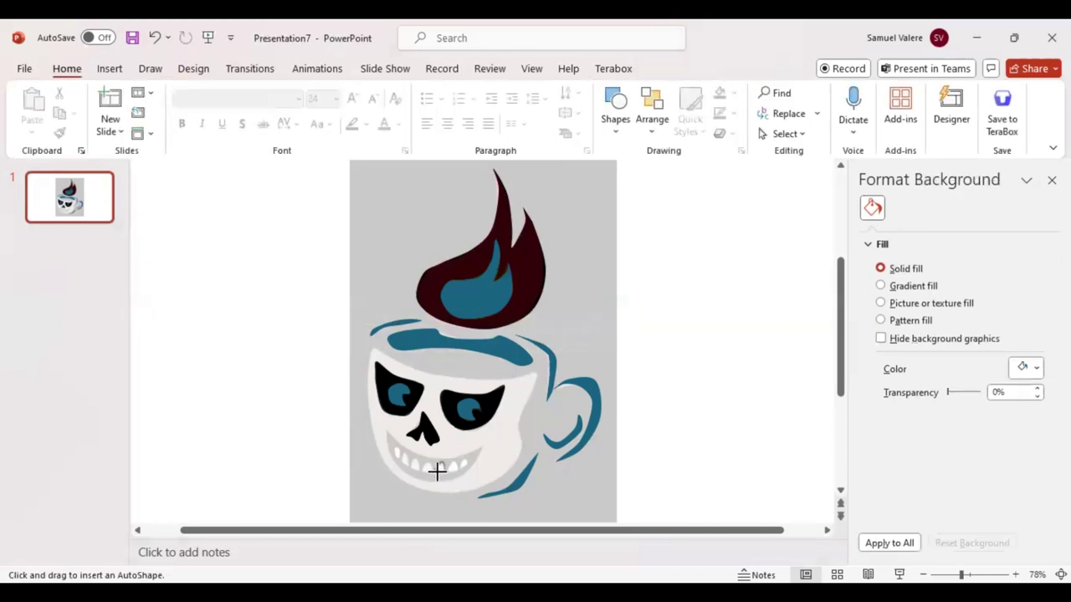
key(Tab)
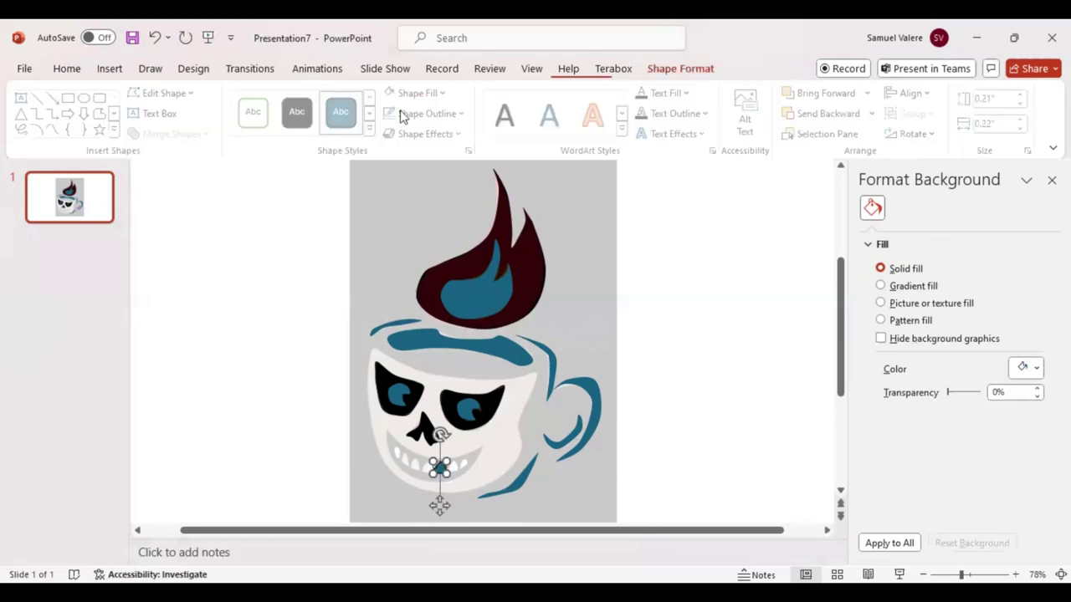
click(56, 130)
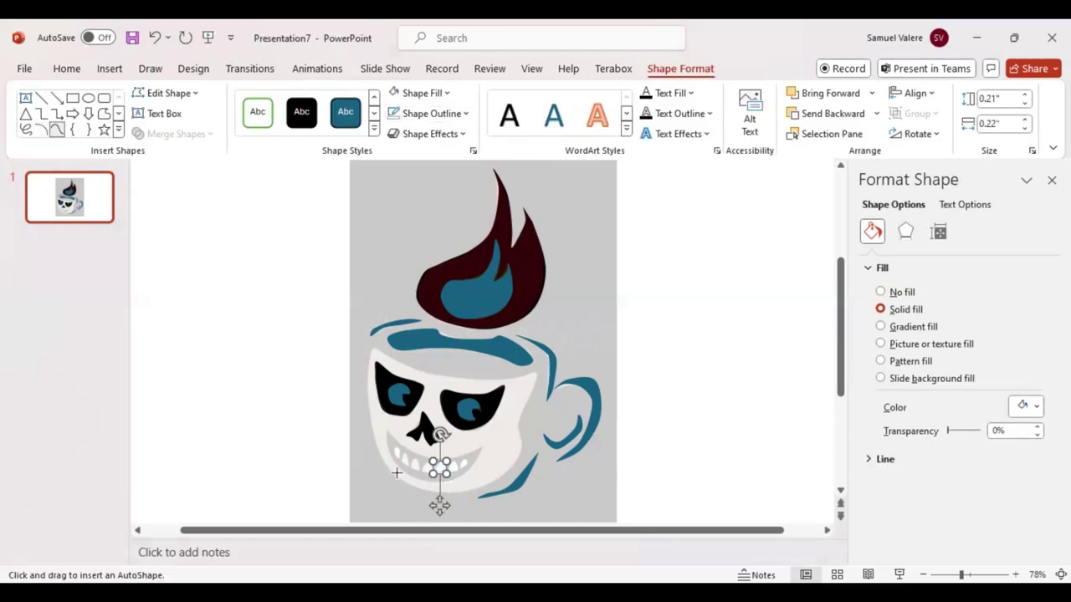
key(Escape)
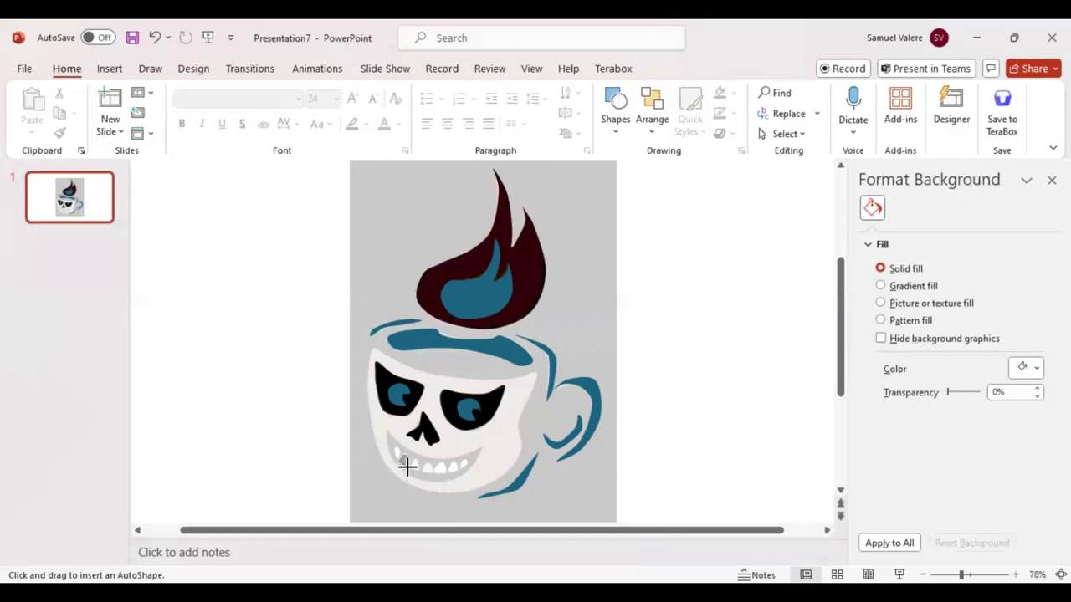
drag(407, 466, 400, 456)
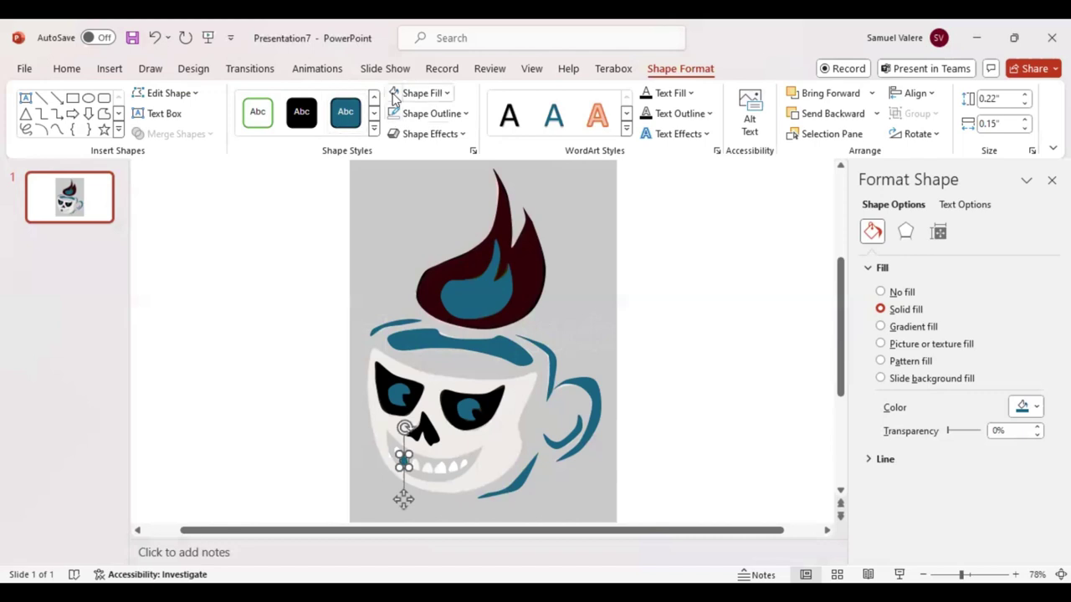
click(56, 130)
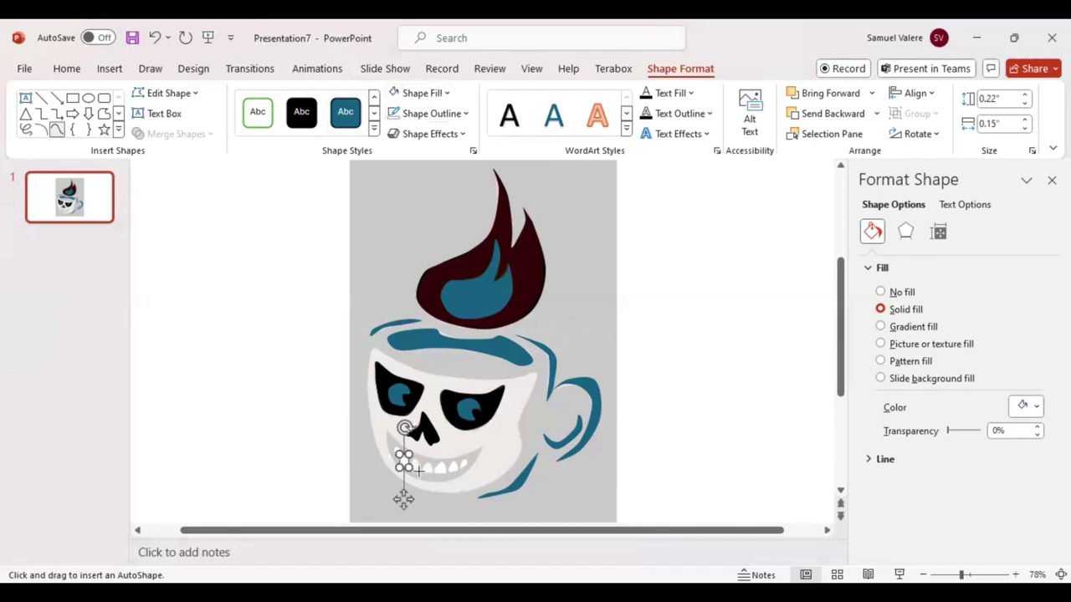
key(Delete)
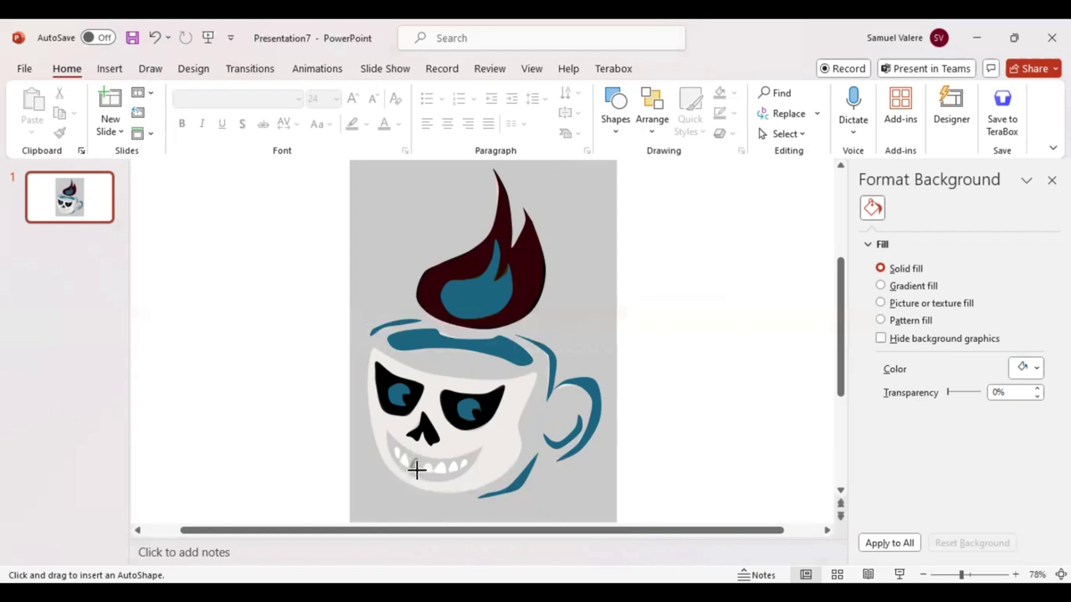
drag(415, 468, 420, 460)
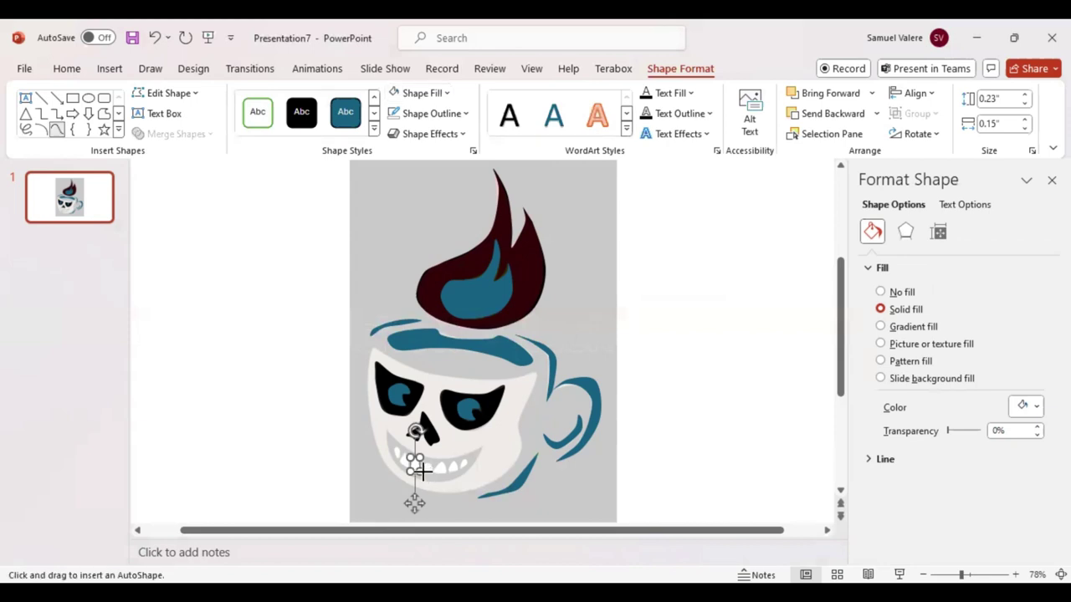
key(Delete)
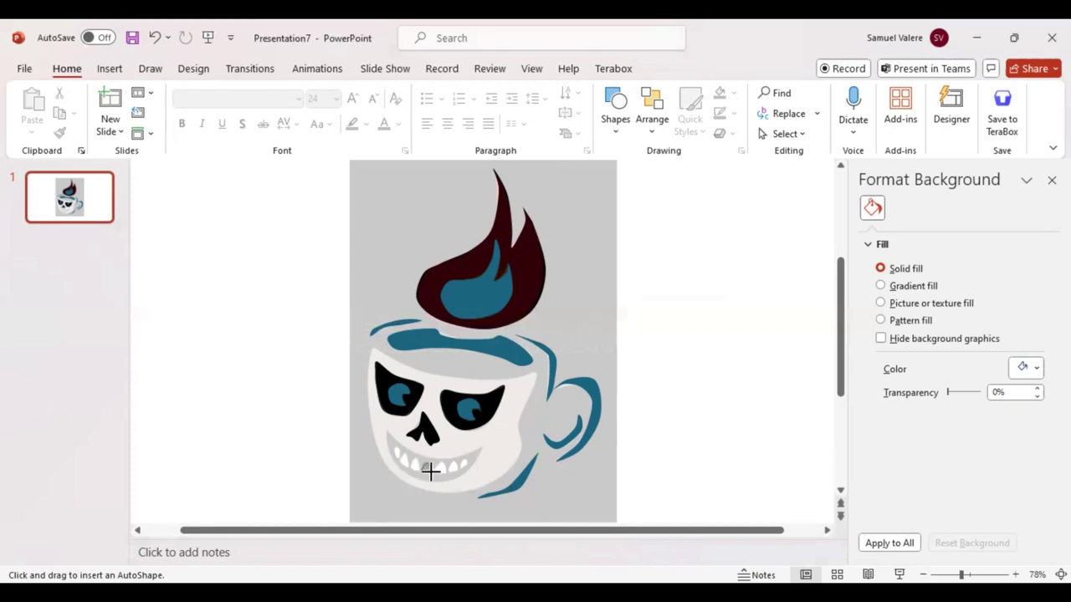
drag(420, 461, 434, 476)
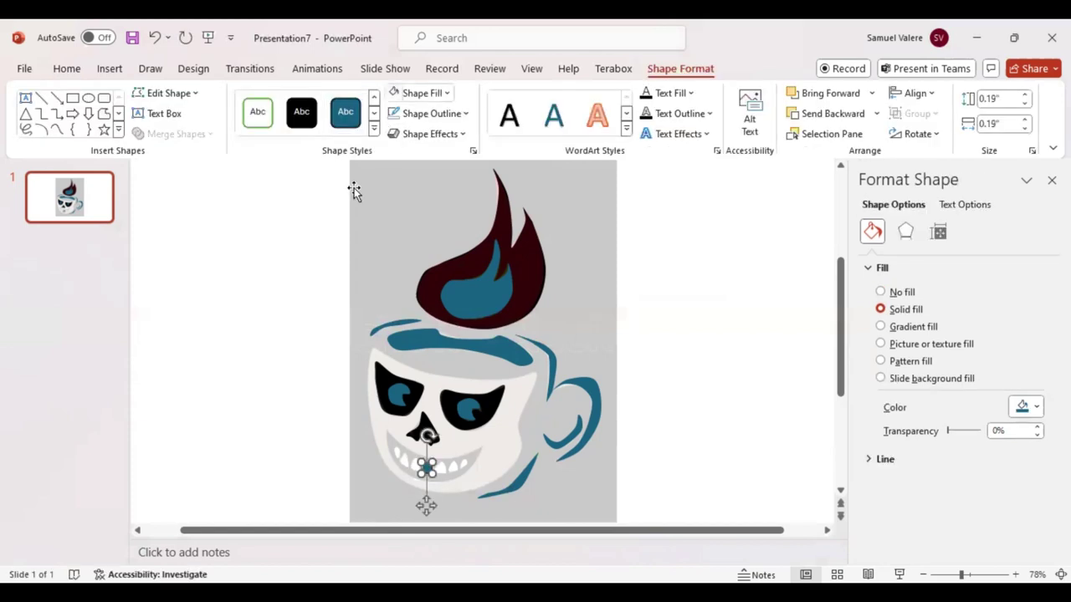
click(56, 129)
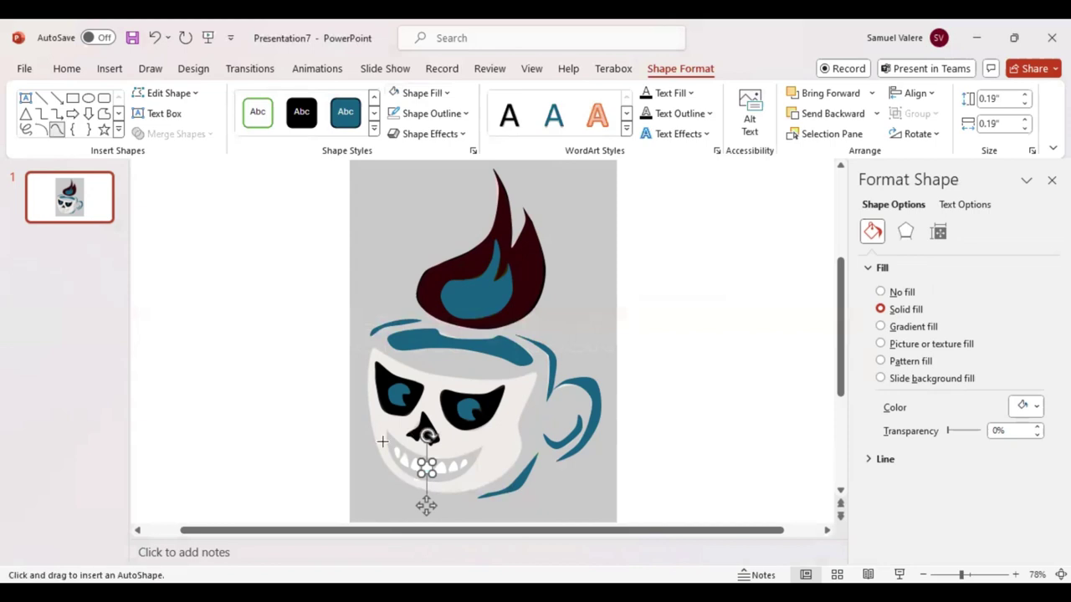
- Deselect the small teeth shape to prepare for tracing the mouth
click(398, 441)
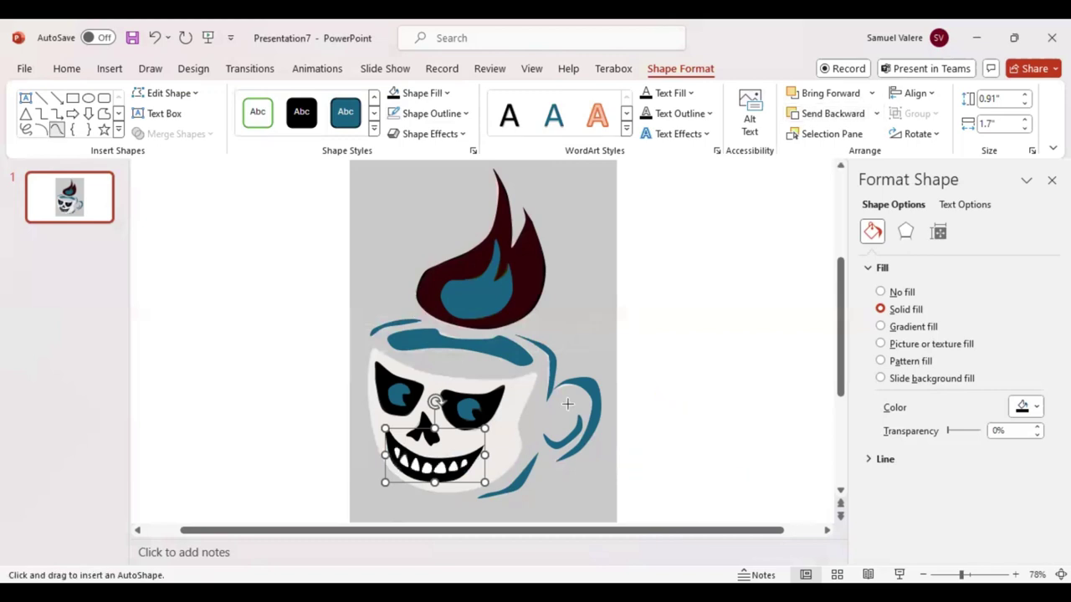
- Trace a closed freeform outline around the cup's rim, right side, bottom and left side
click(375, 354)
click(464, 379)
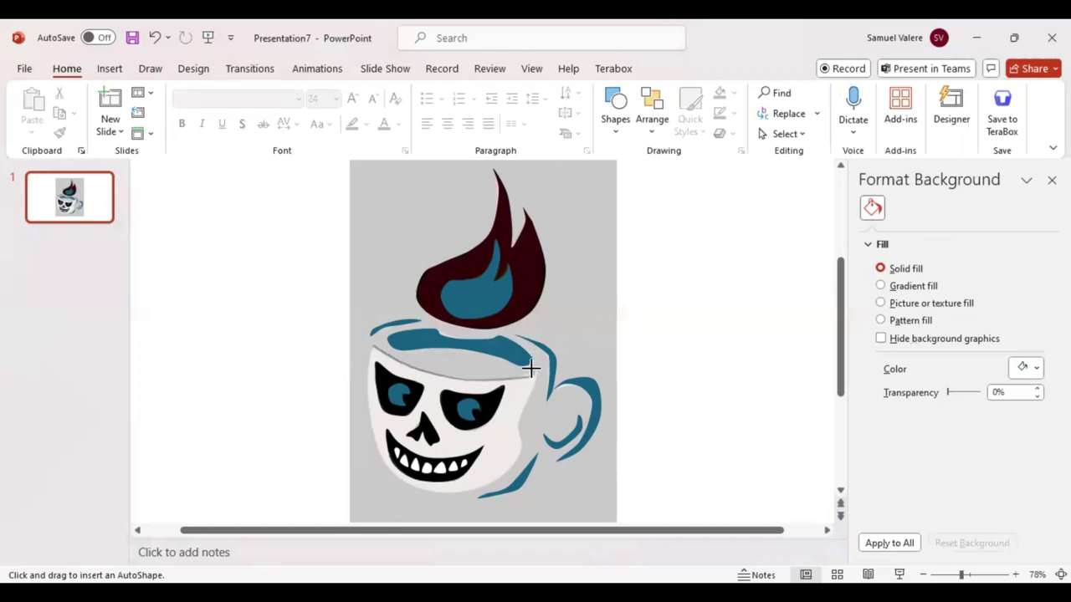
click(531, 373)
click(517, 420)
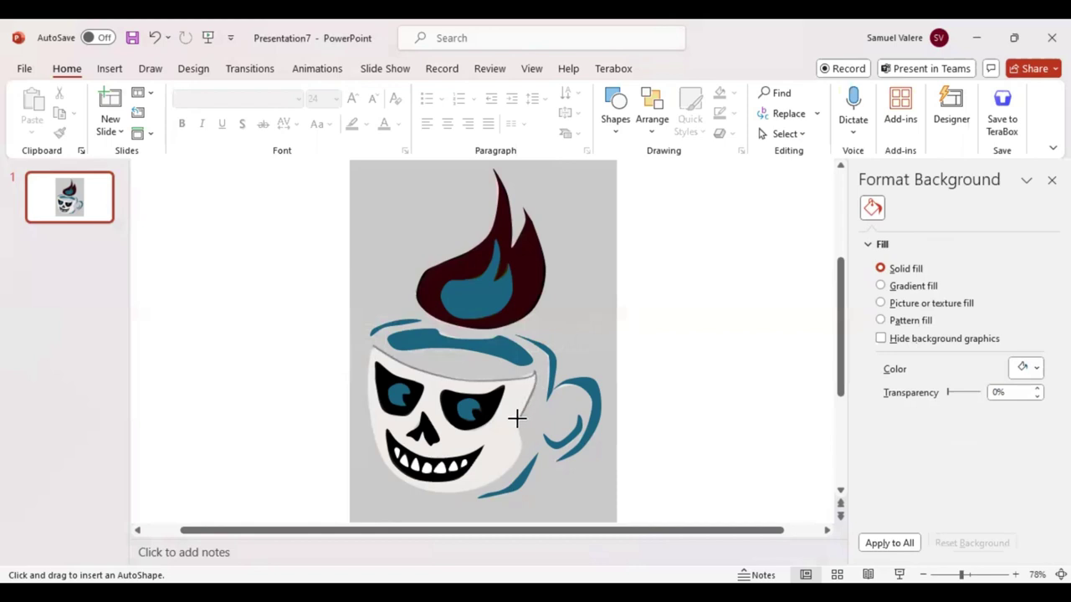
click(520, 442)
click(501, 479)
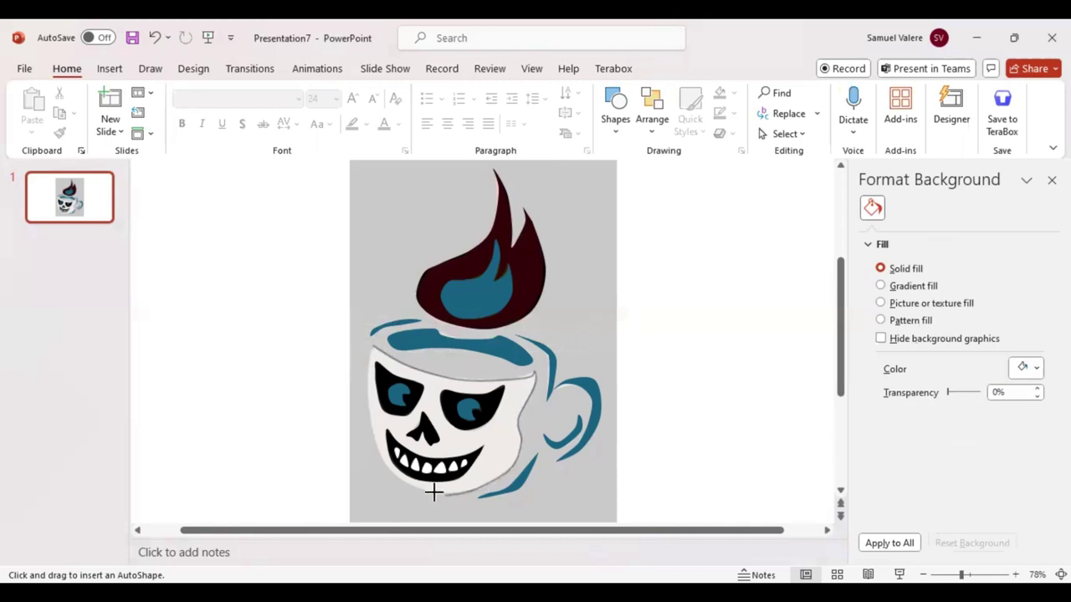
click(396, 479)
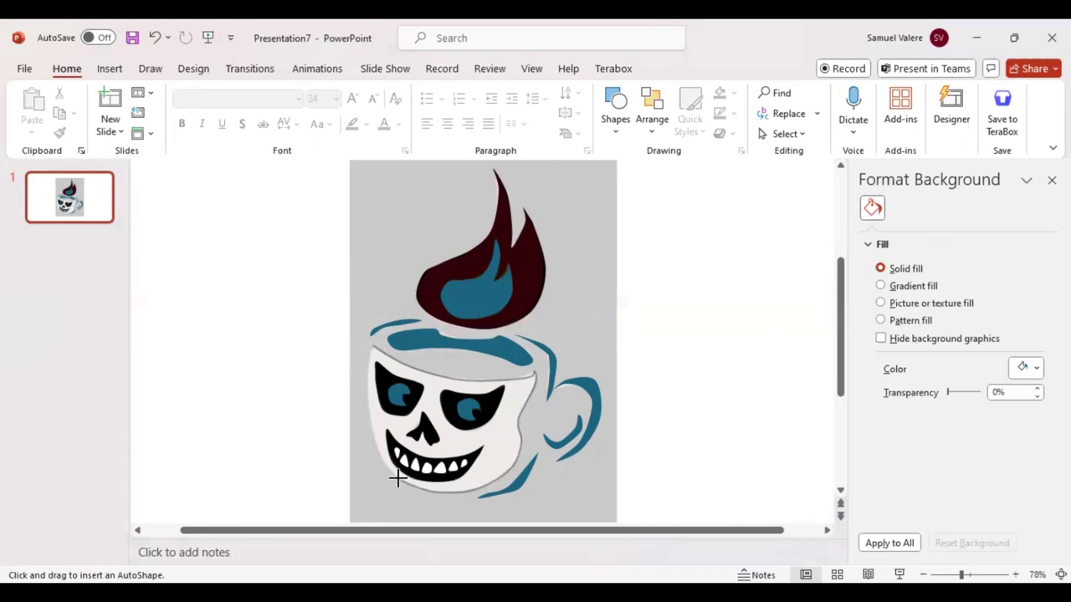
click(371, 438)
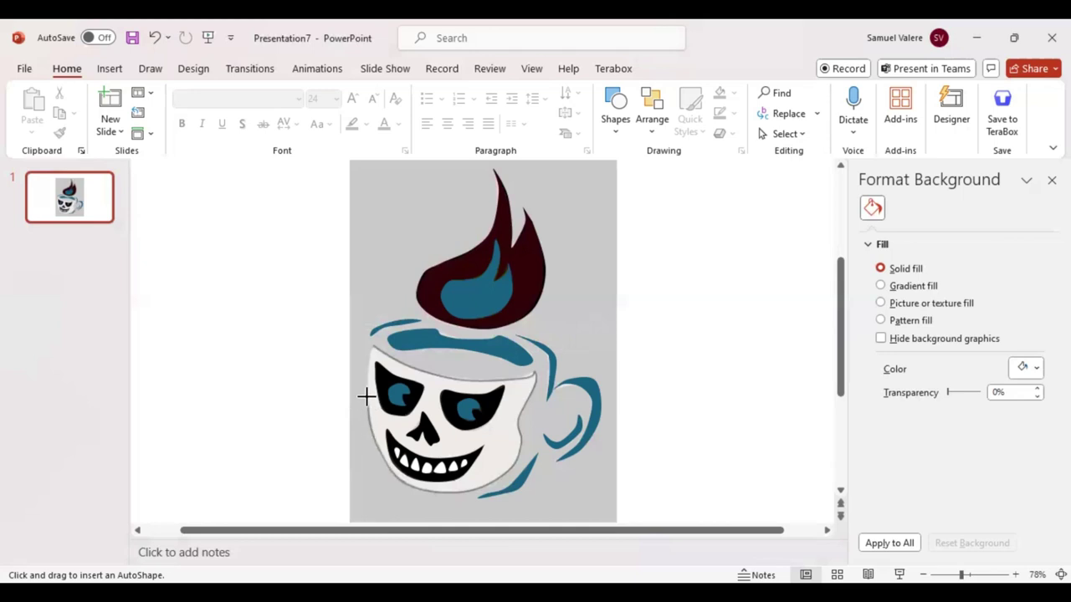
click(369, 344)
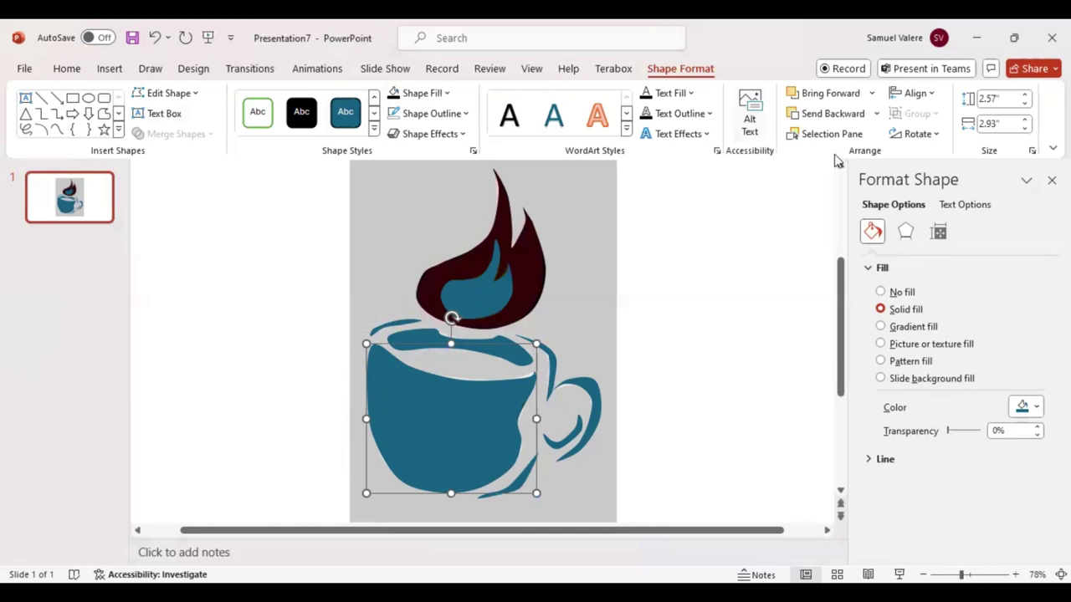
- Send the cup shape behind the face details and move the reference picture right of the tracing
key(ctrl+shift+bracketleft)
click(436, 473)
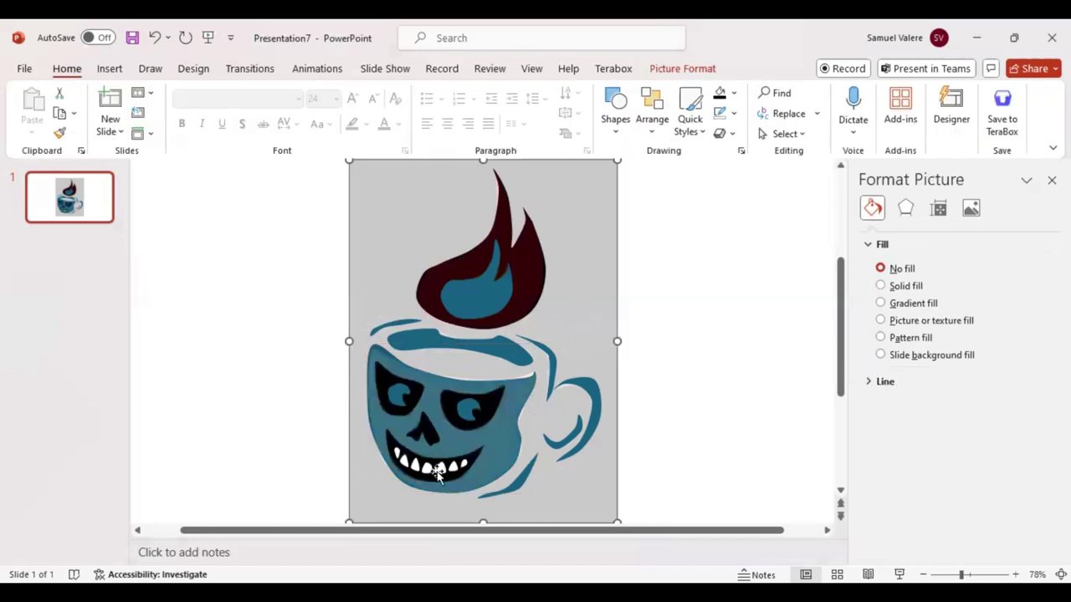
mouse_move(536, 505)
mouse_down()
mouse_move(708, 355)
mouse_move(734, 313)
mouse_up()
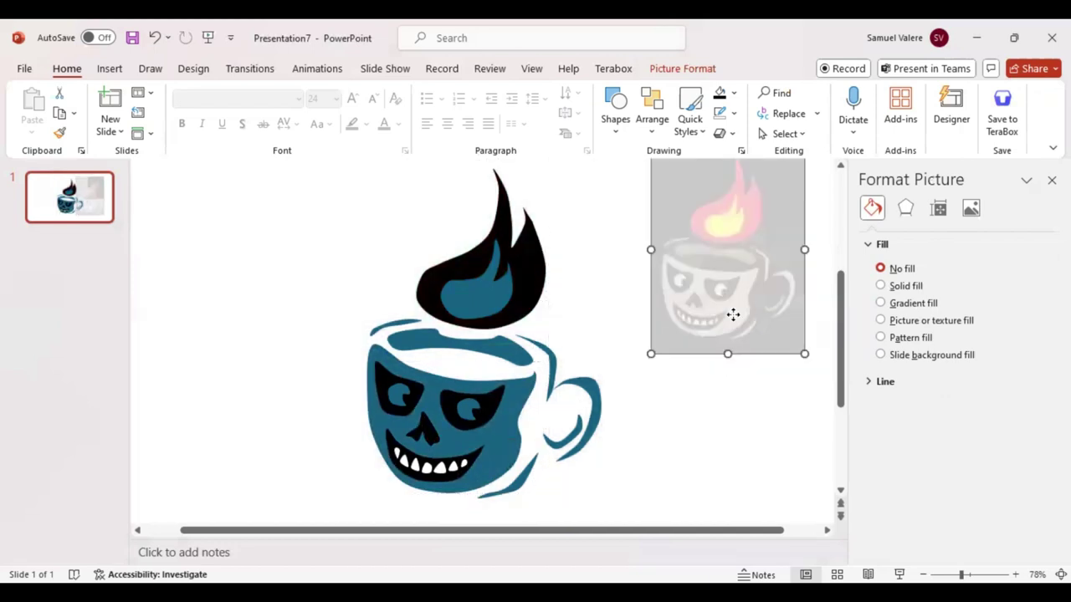
- Set the reference picture's transparency to 0%
click(971, 207)
drag(974, 335, 940, 335)
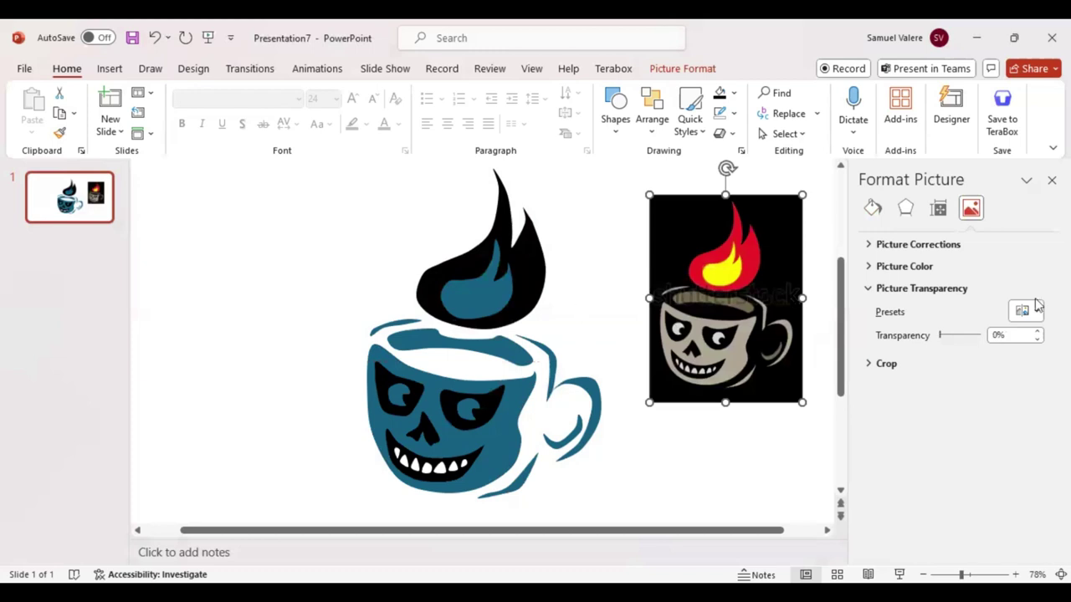
key(Tab)
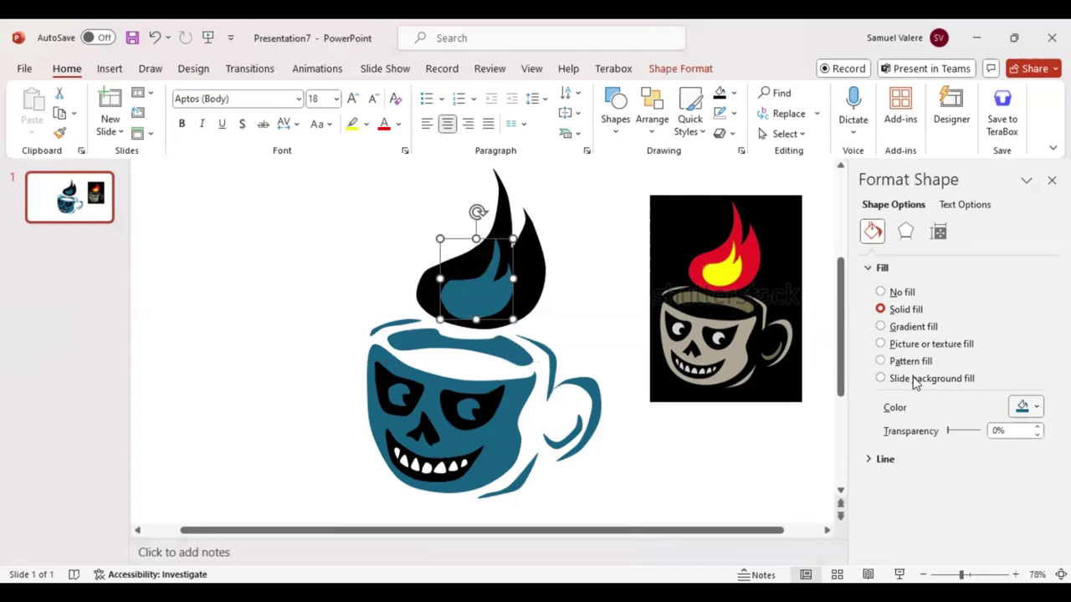
- Undo the inner flame's colour change and fill the cup rim with the reference's sampled beige
key(ctrl+z)
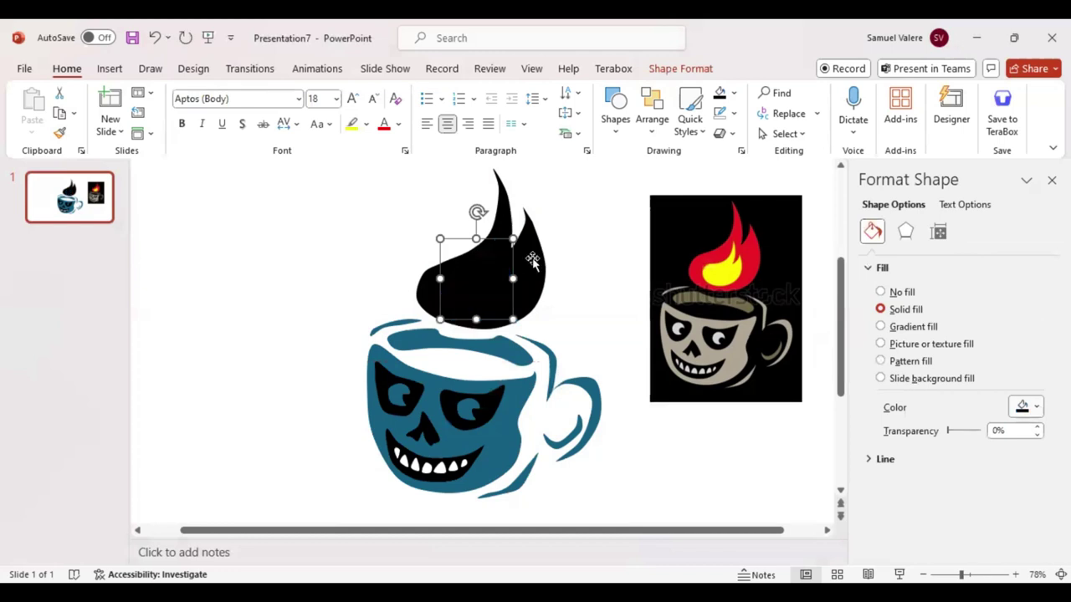
click(532, 261)
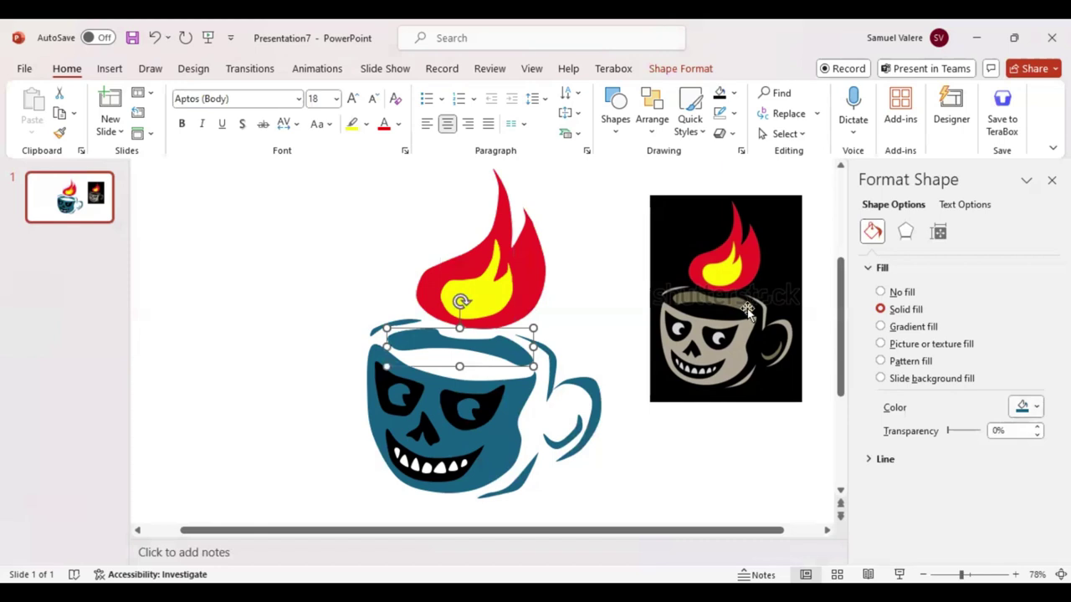
click(702, 331)
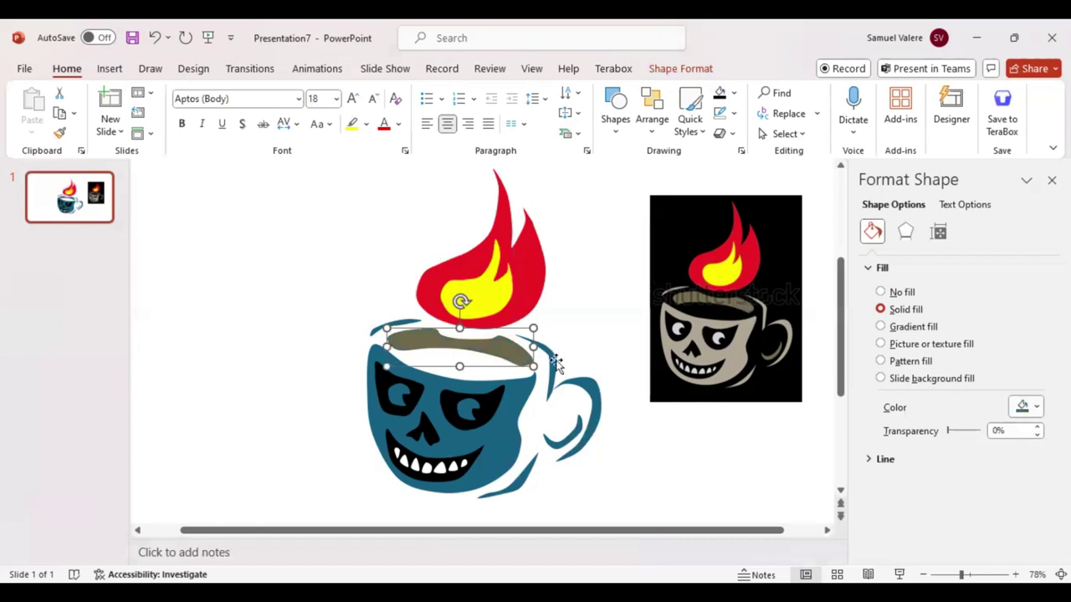
click(552, 368)
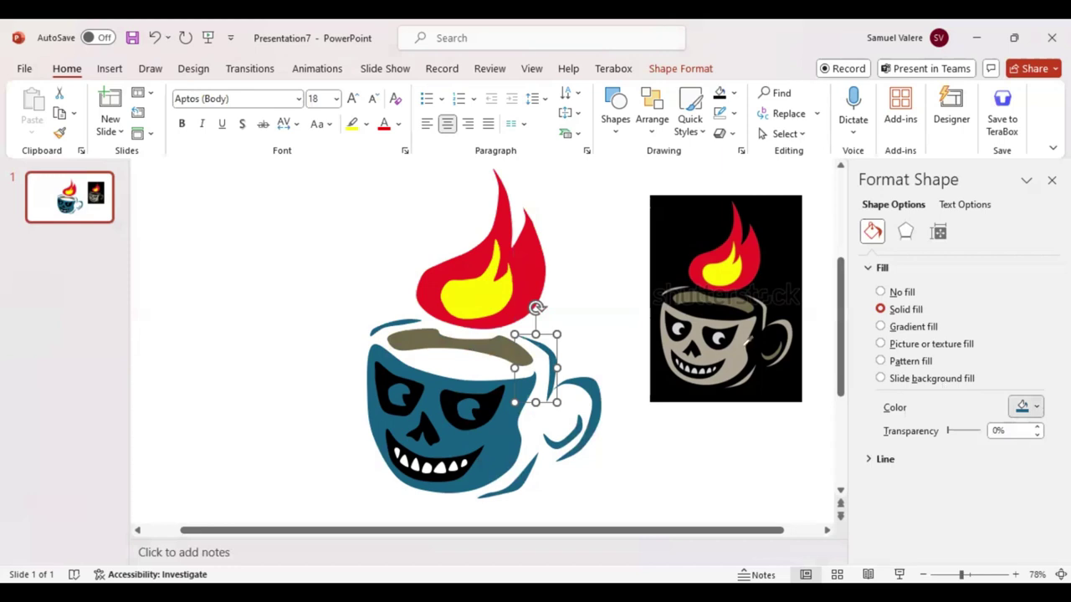
- Give the cup handle and inner handle piece the same beige fill
click(595, 399)
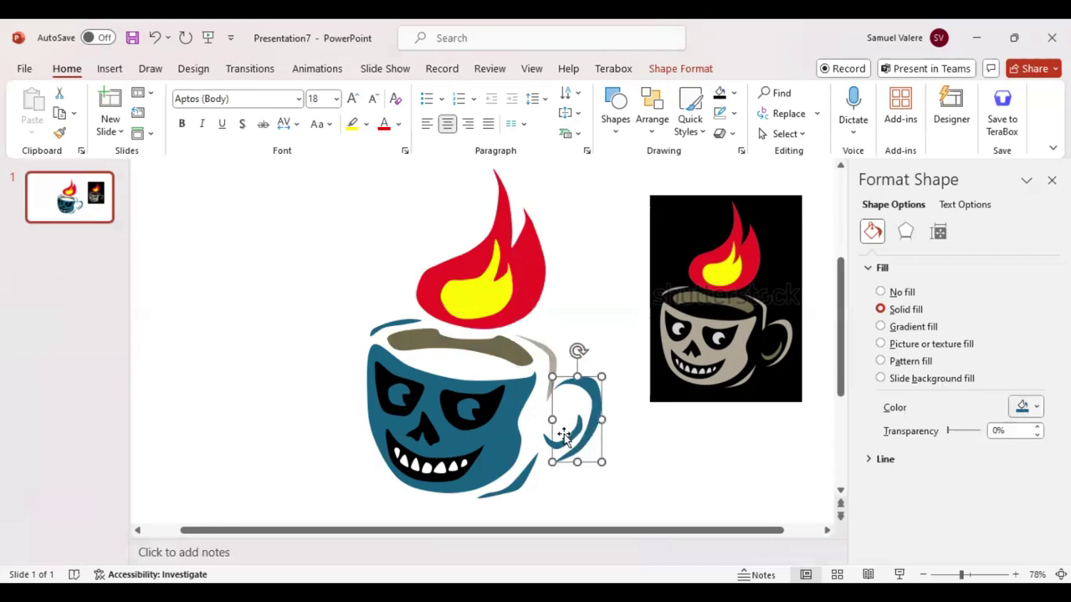
key(ctrl+z)
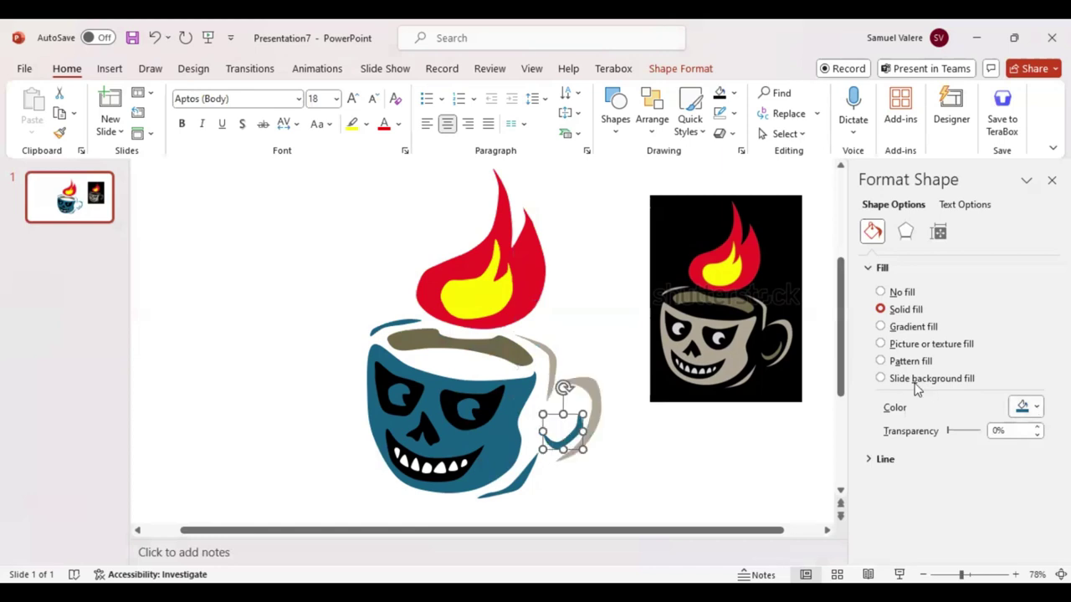
key(ctrl+z)
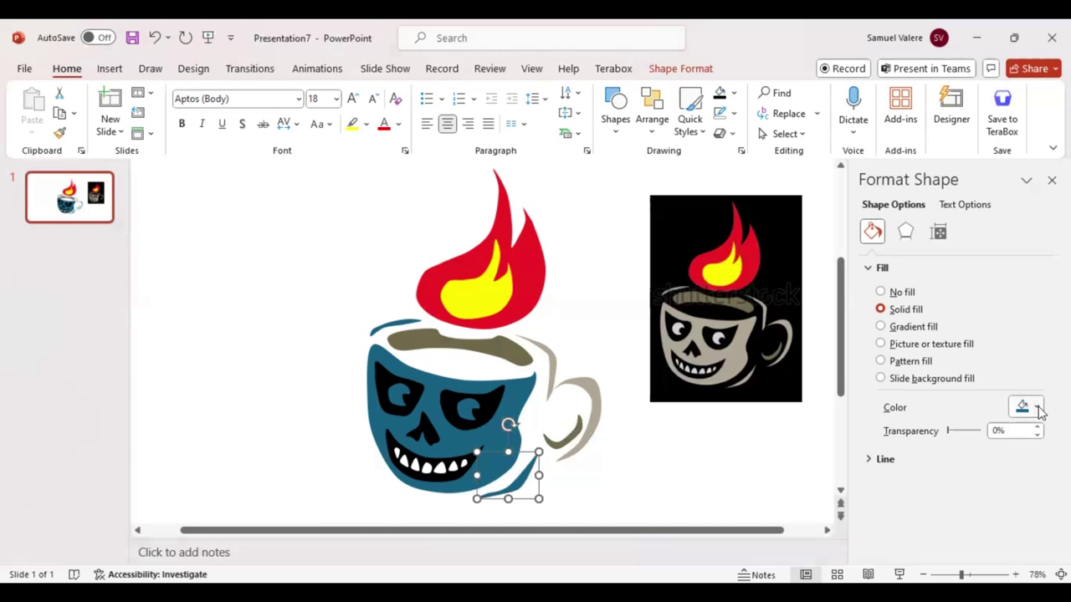
click(520, 395)
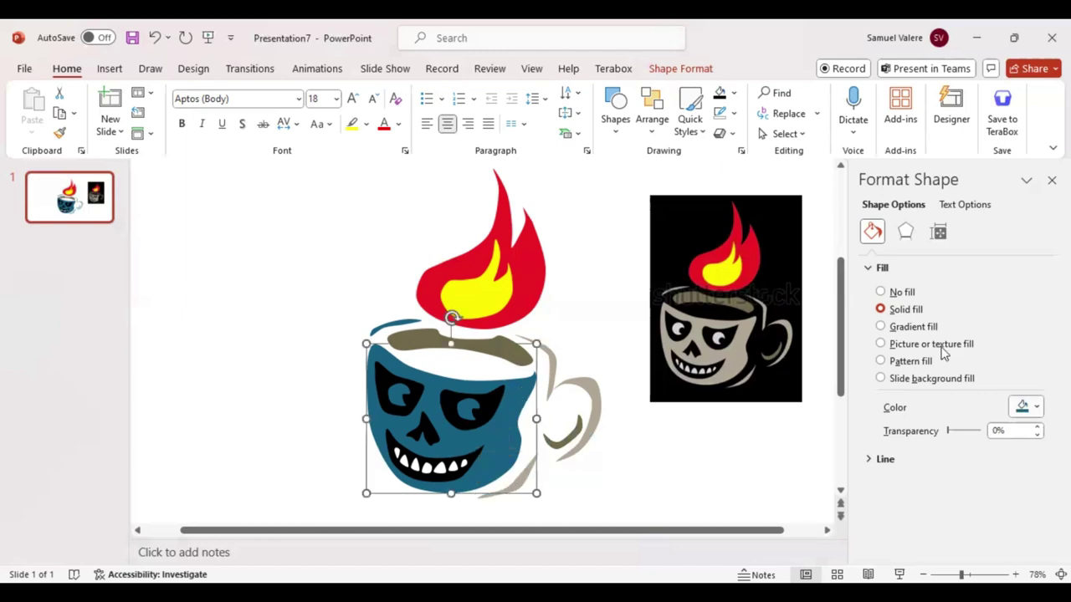
- Fill the cup body with the reference beige and make the eye pupils white
click(470, 408)
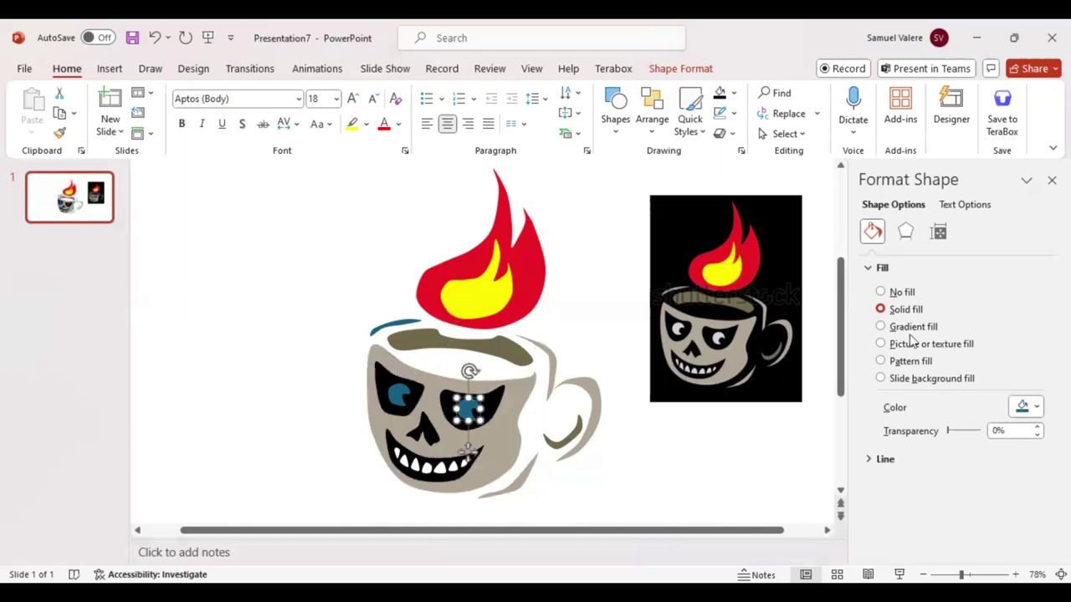
key(Tab)
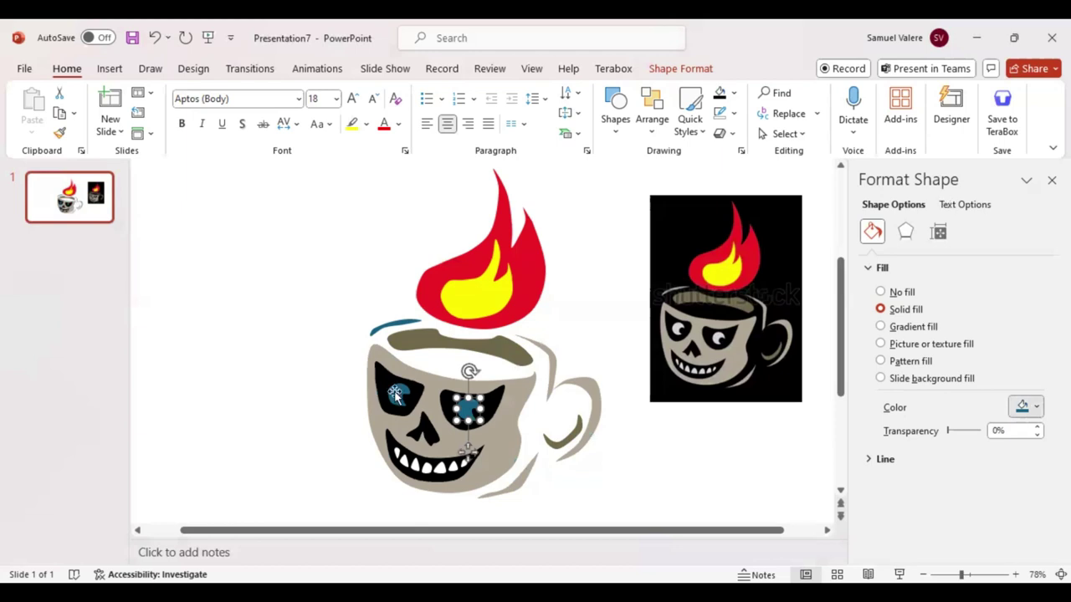
key(Tab)
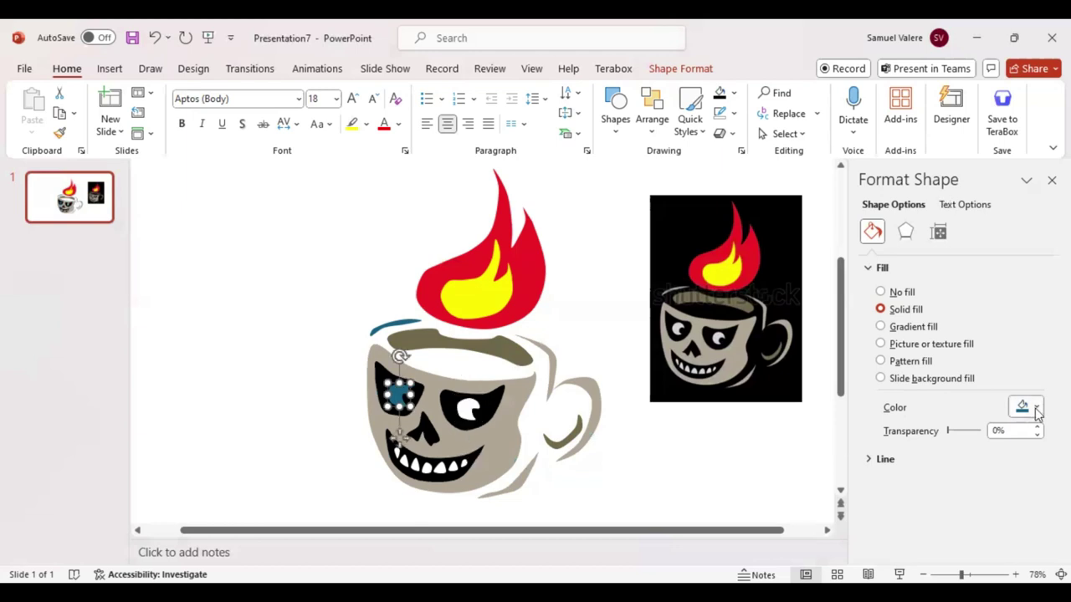
click(1037, 409)
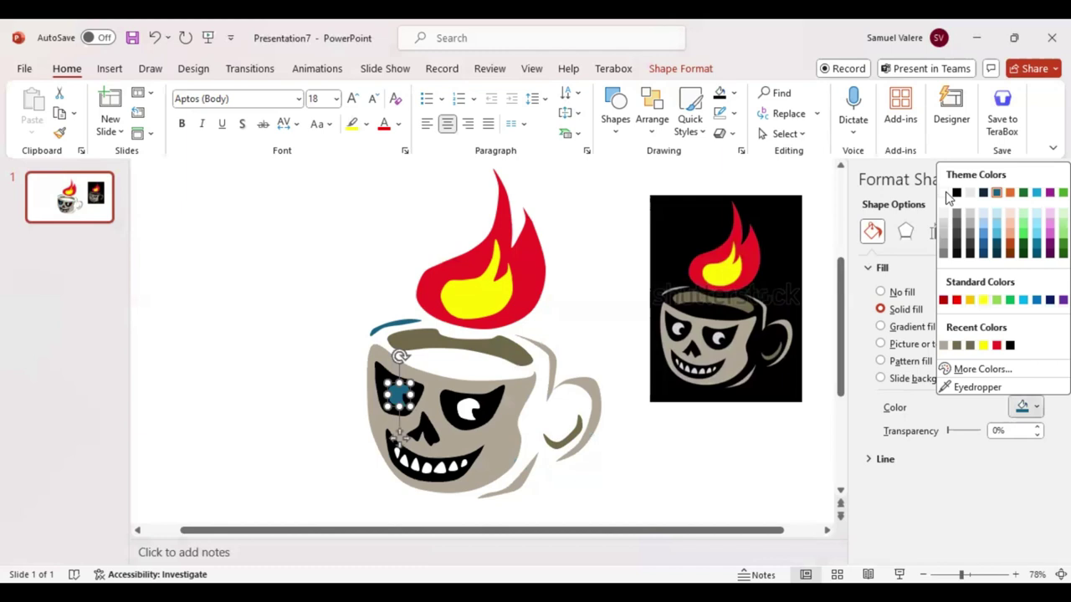
click(449, 473)
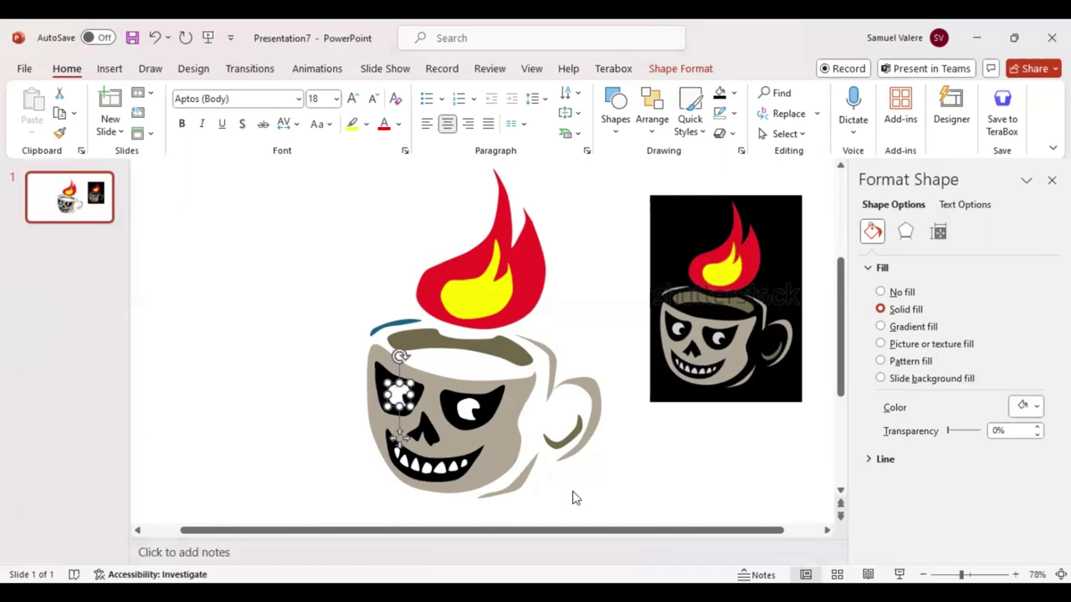
- Recolour the blue arc above the cup and shrink the reference picture into the top-right corner
click(410, 322)
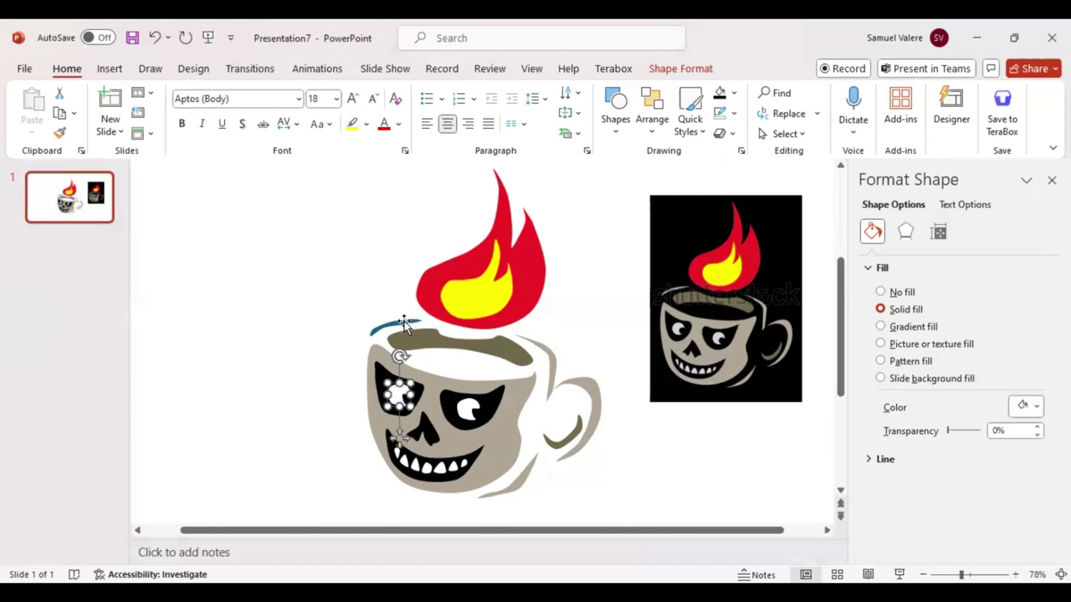
click(1037, 408)
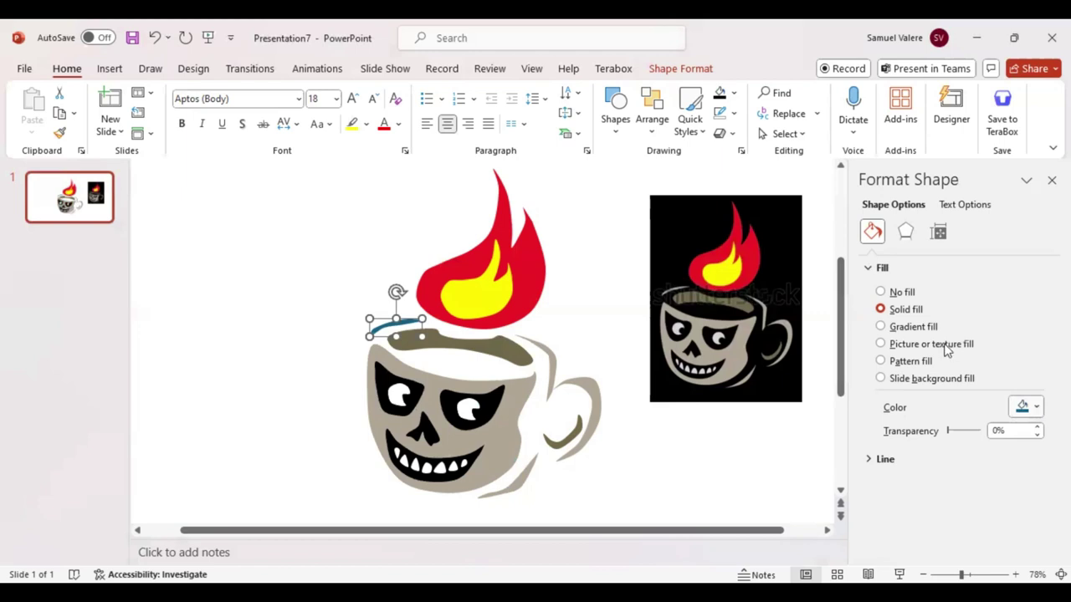
click(663, 471)
drag(653, 407, 729, 294)
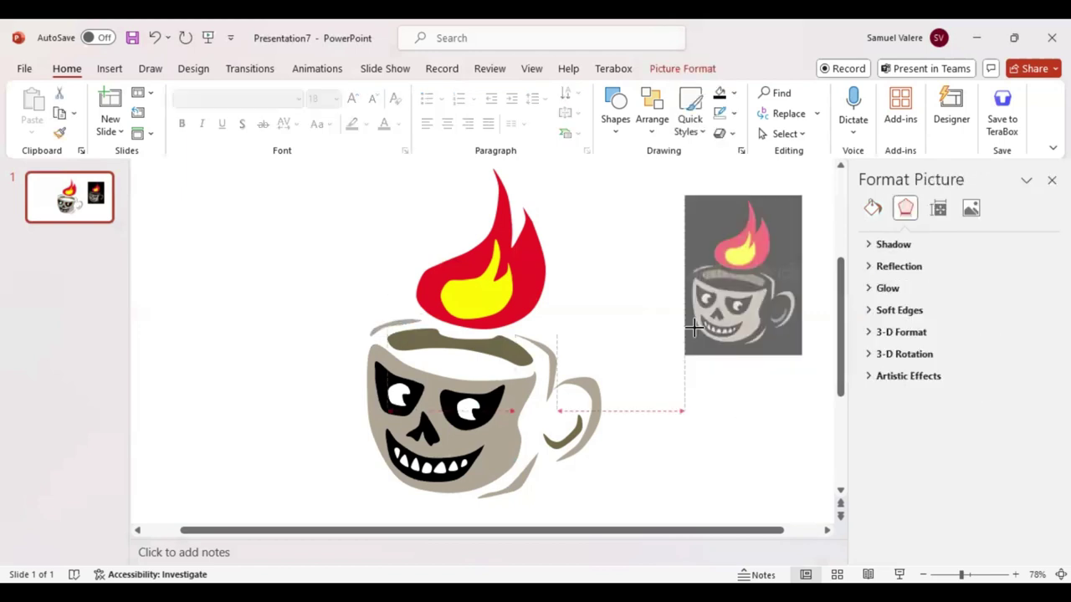